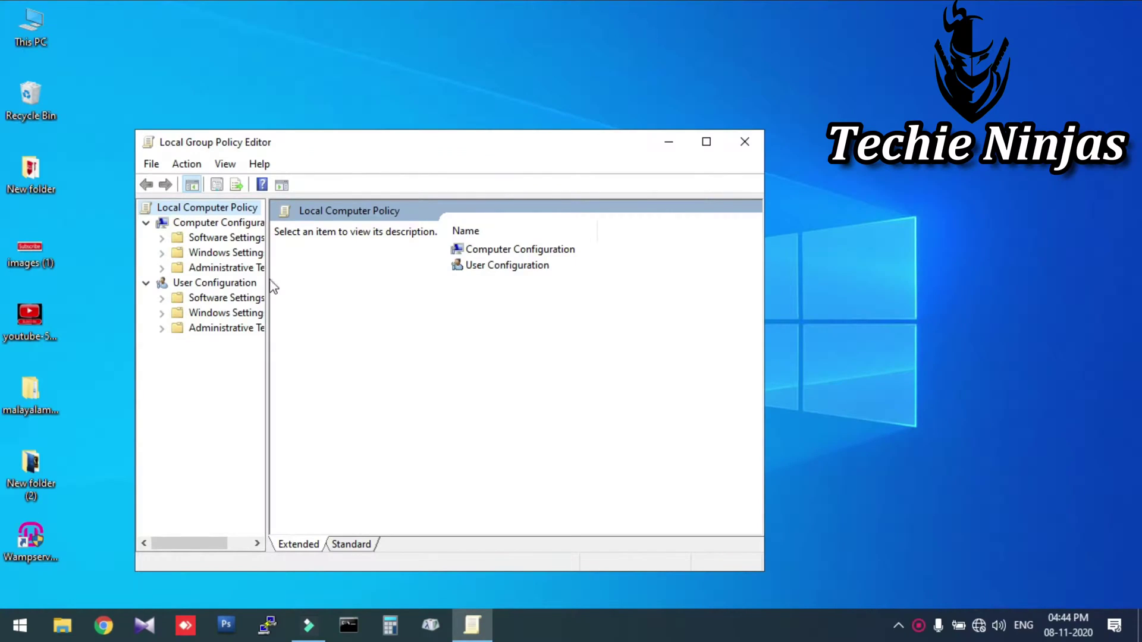
click(707, 148)
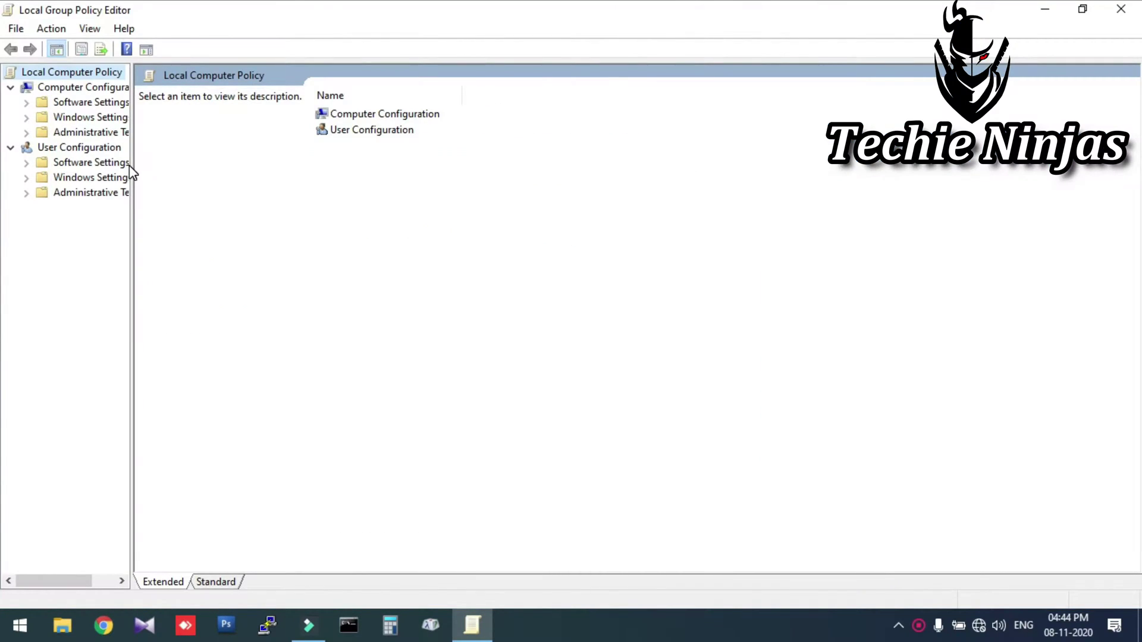
drag(133, 163, 180, 163)
click(1120, 9)
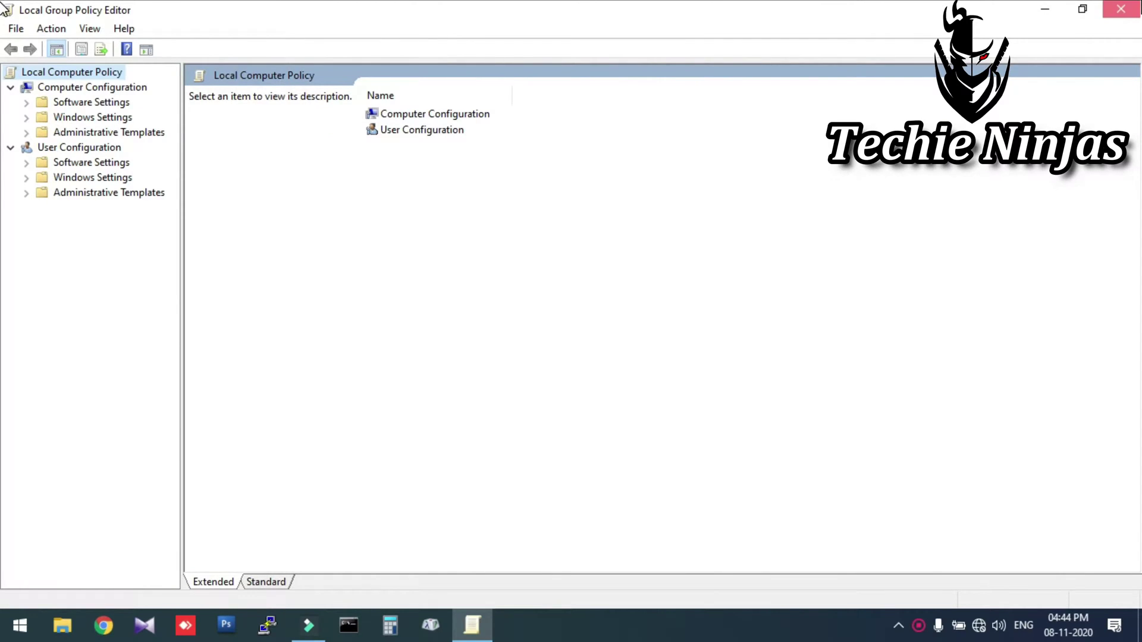
Step: Launch the Local Group Policy Editor by running gpedit.msc from the Run dialog
key(super)
text(run)
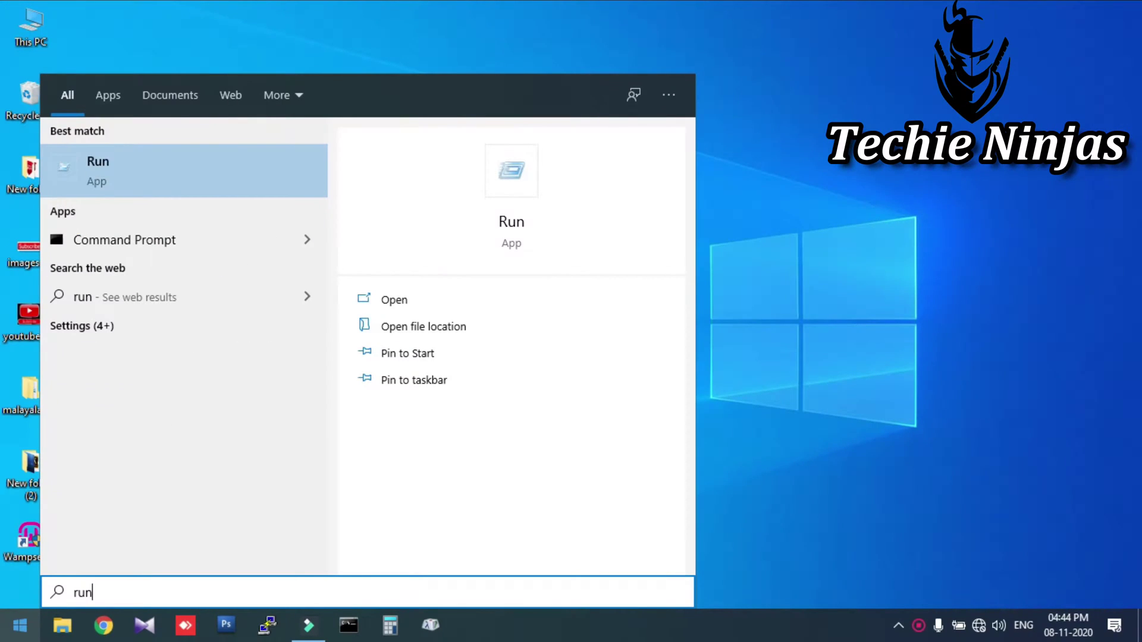
click(210, 172)
text(gp)
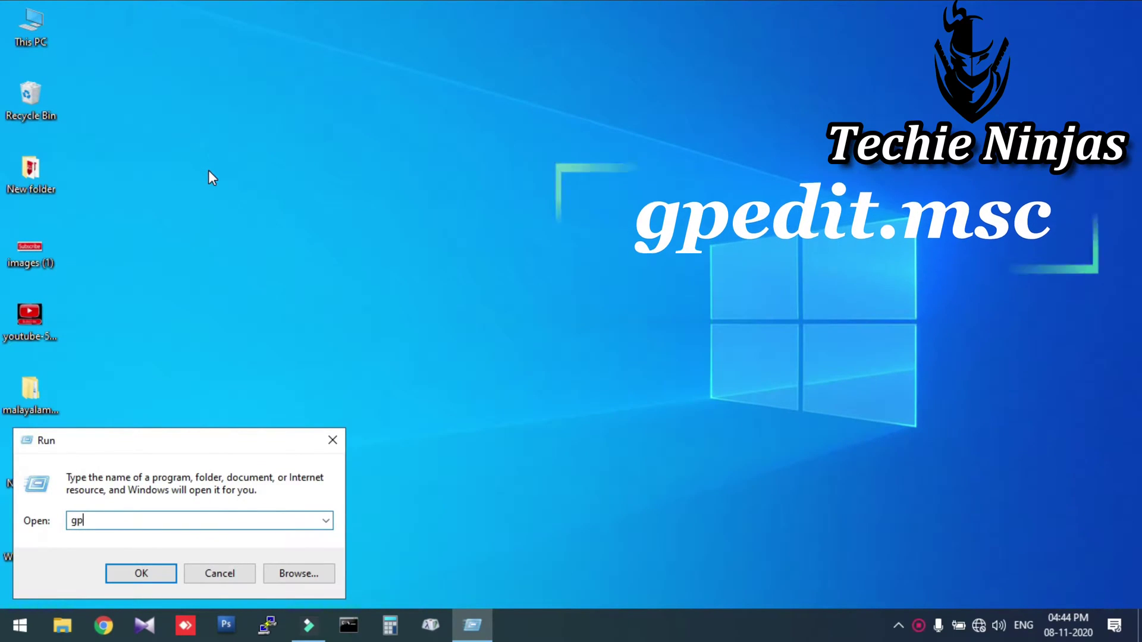
text(edit.)
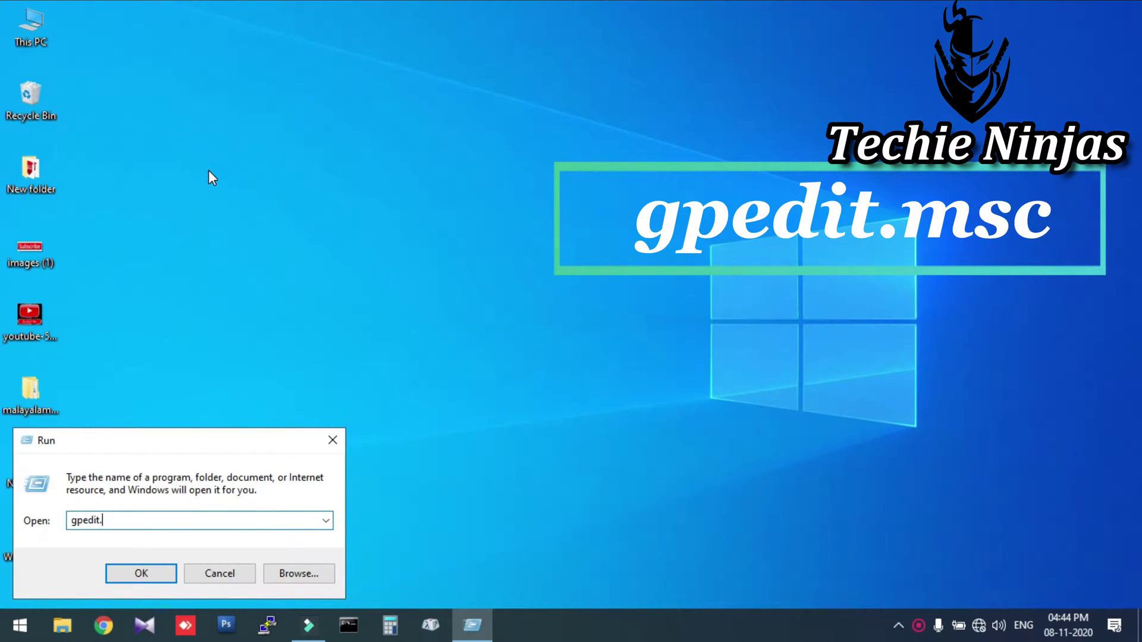
text(msc)
key(Return)
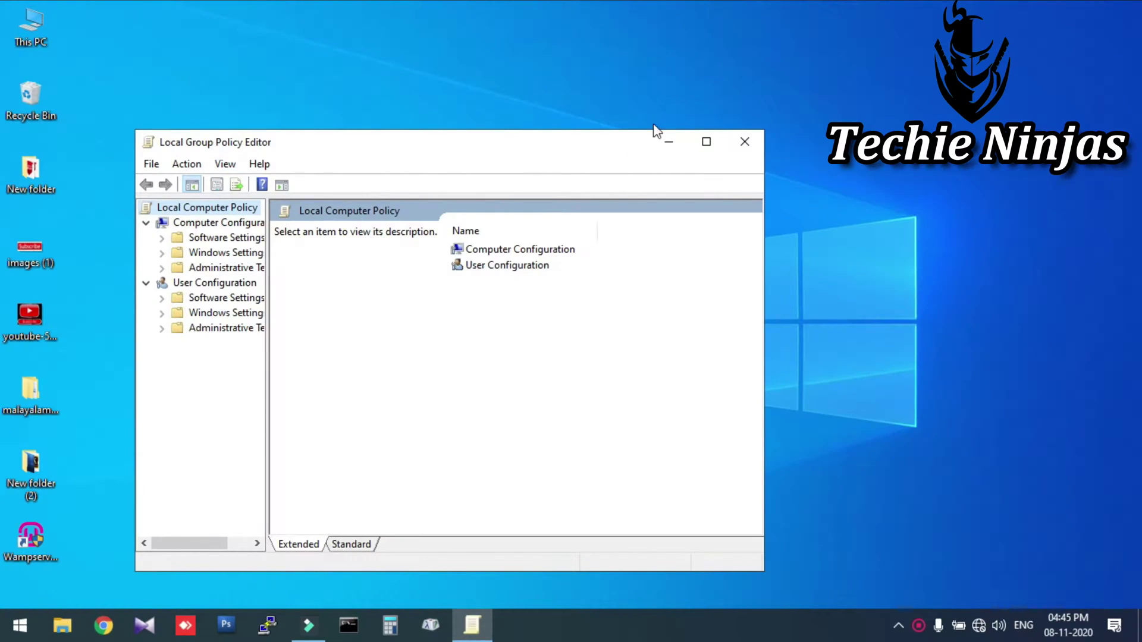
Step: Maximize the editor, widen the policy tree, and show All Settings under User Configuration's Administrative Templates
click(706, 142)
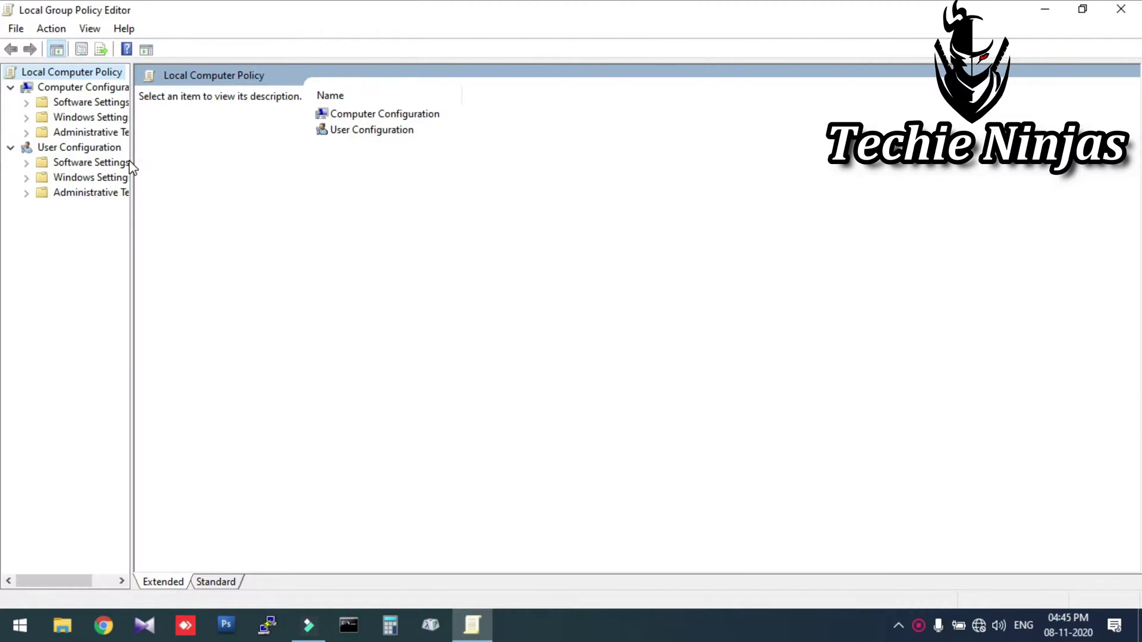
drag(132, 162, 253, 176)
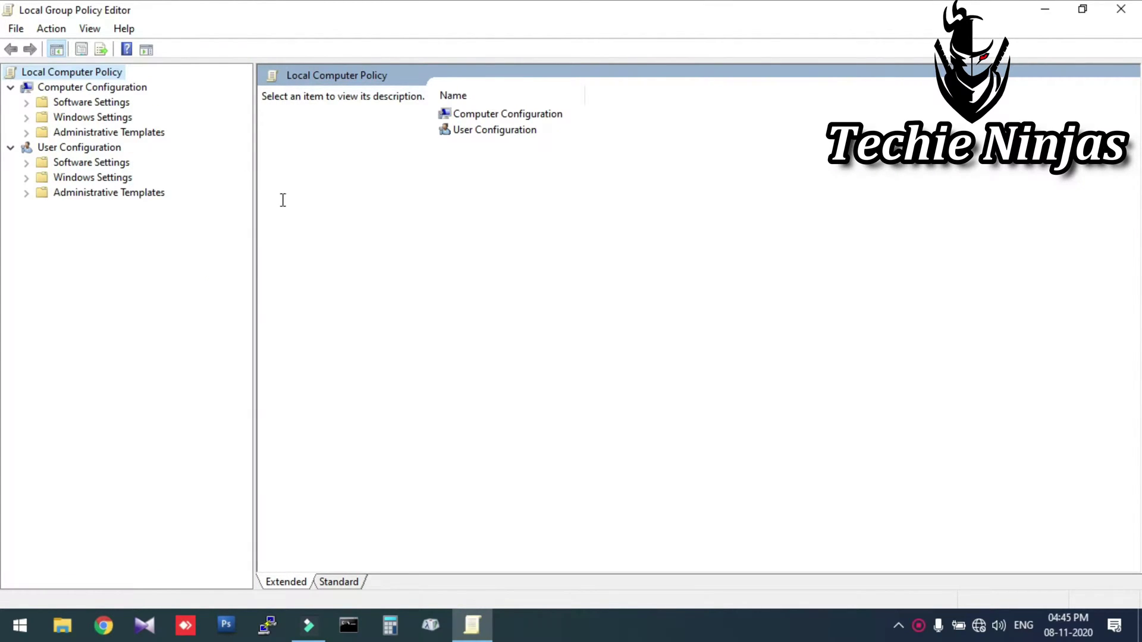
click(42, 192)
double_click(456, 232)
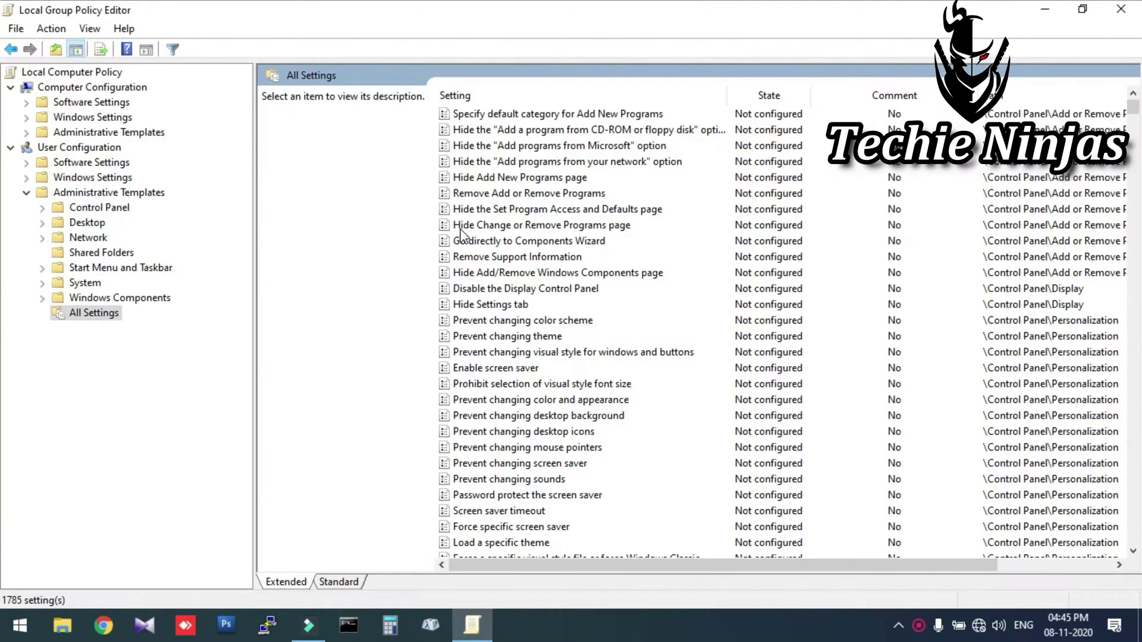
Step: Browse the user policies in the All Settings list and read their descriptions
click(461, 229)
key(Down)
key(Down)
key(Down)
key(Down)
key(Down)
key(Down)
key(Down)
key(Down)
key(Down)
key(Down)
key(Down)
key(Down)
key(Down)
key(Down)
key(Down)
key(Down)
key(Down)
key(Down)
key(Down)
key(Down)
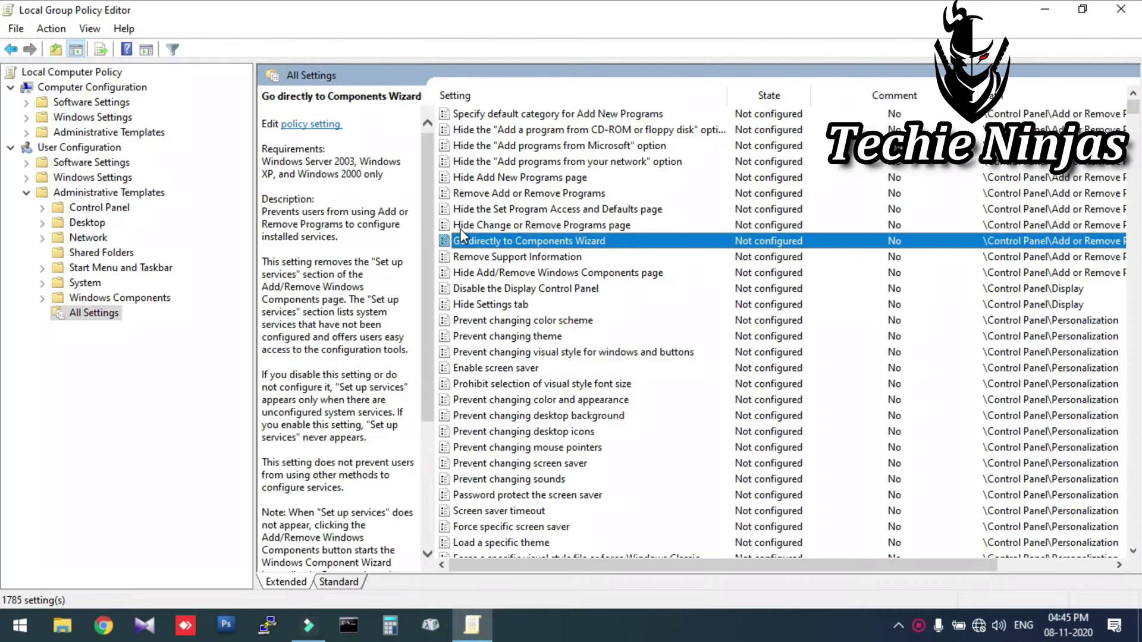
key(Up)
key(Up)
key(Up)
key(Up)
key(Up)
key(Up)
key(Up)
key(Up)
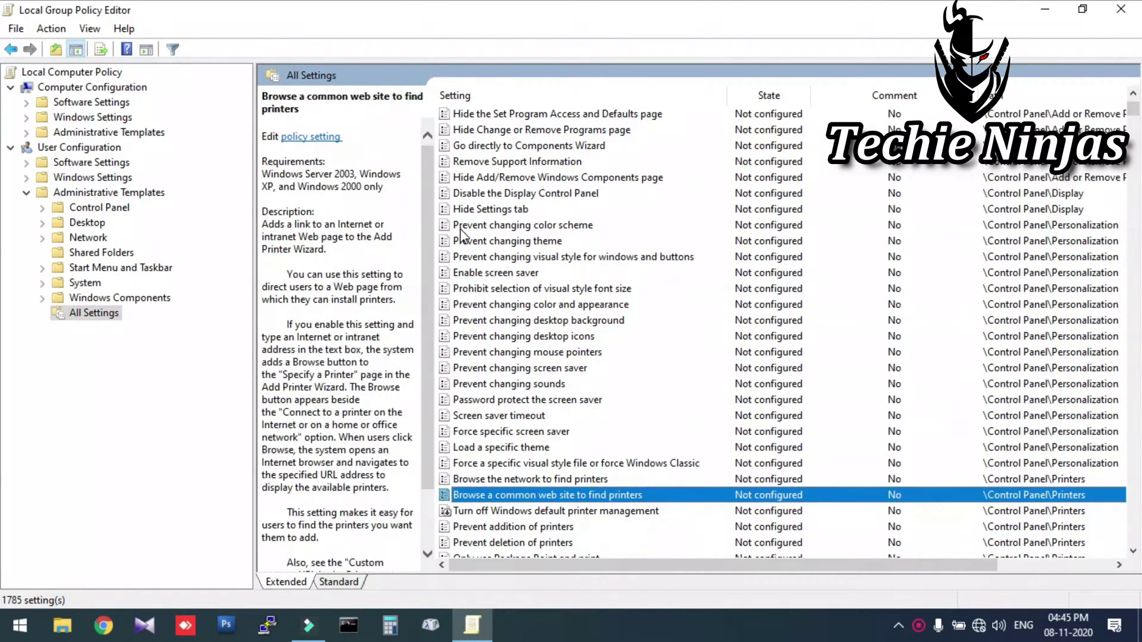
key(Up)
key(Up)
key(Up)
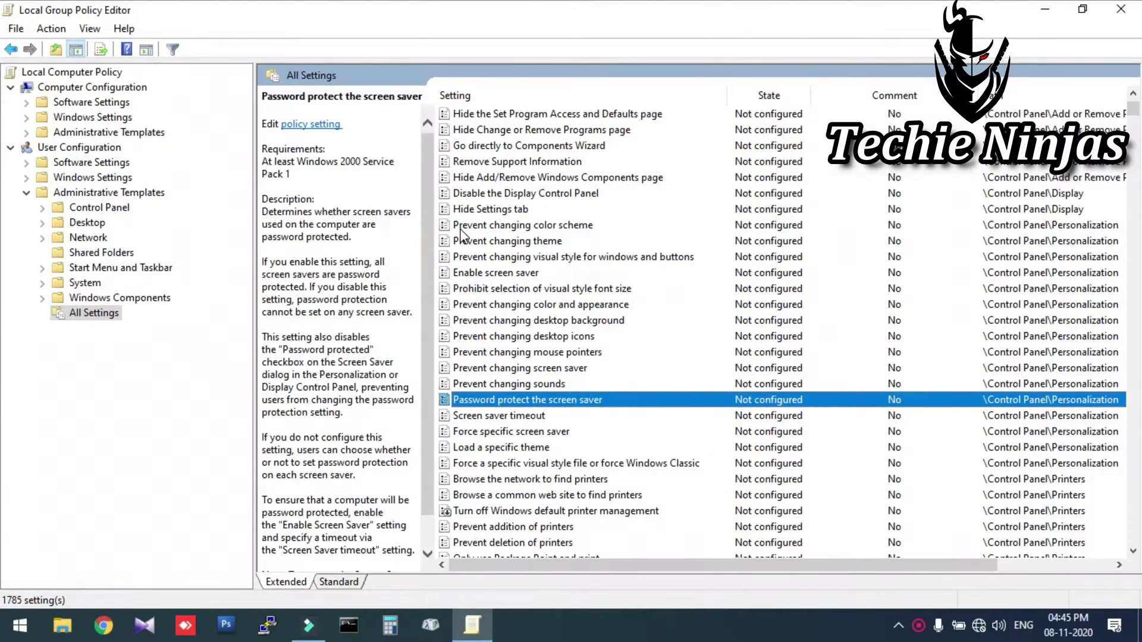
key(Down)
key(Up)
key(Up)
key(Up)
key(Up)
key(Up)
key(Up)
key(Up)
key(Up)
key(Up)
key(Up)
key(Up)
key(Up)
key(Up)
key(Up)
key(Up)
key(Up)
key(Up)
key(Up)
key(Up)
key(Up)
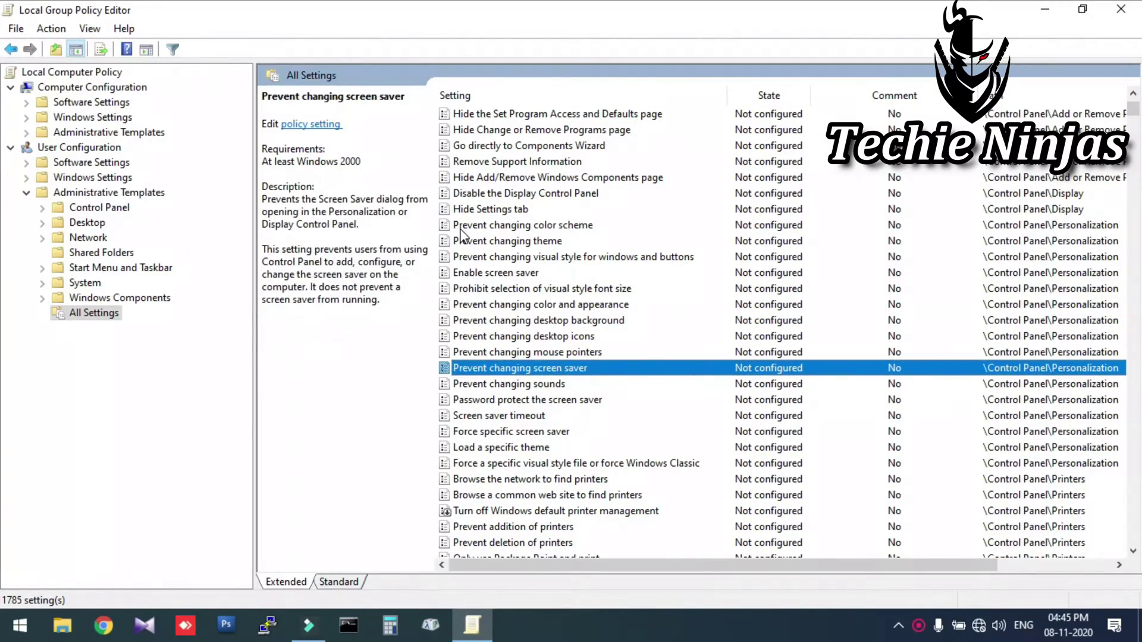
key(Up)
key(Up)
key(Down)
key(Down)
key(Down)
key(Down)
key(Down)
key(Down)
key(Down)
key(Down)
key(Down)
key(Down)
key(Down)
key(Down)
key(Down)
key(Down)
key(Down)
key(Down)
key(Down)
key(Down)
key(Down)
key(Down)
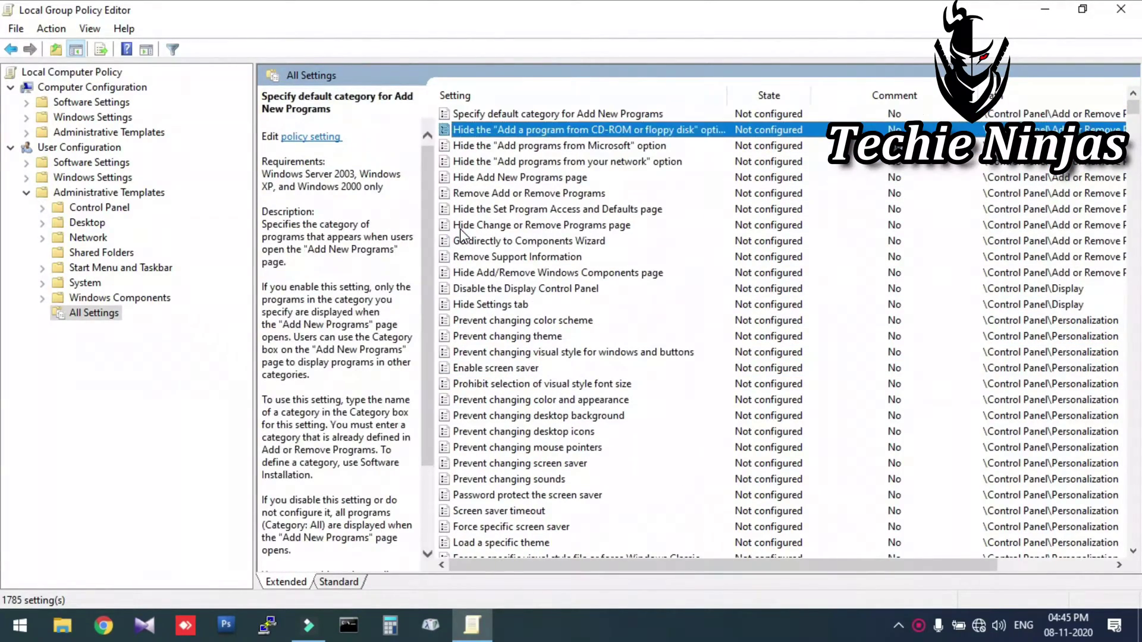
key(Down)
key(Down)
key(Down)
key(Down)
key(Down)
key(Down)
key(Down)
key(Down)
key(Down)
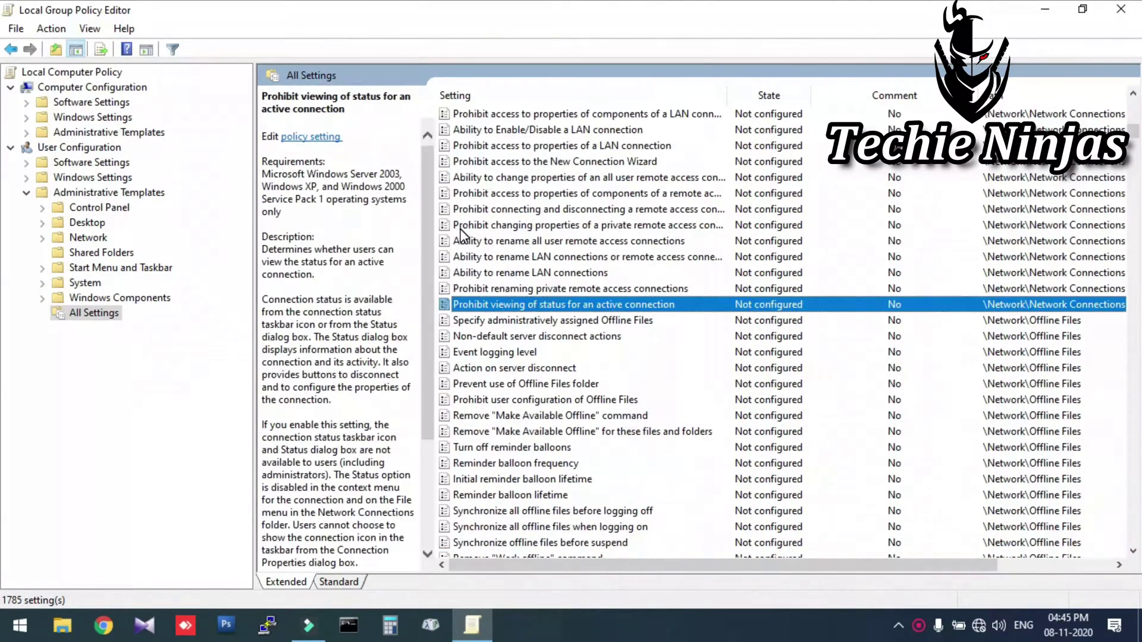
Step: Find the "Prevent access to the command prompt" policy in the list, set it to Enabled and apply the change
key(p)
key(p)
key(p)
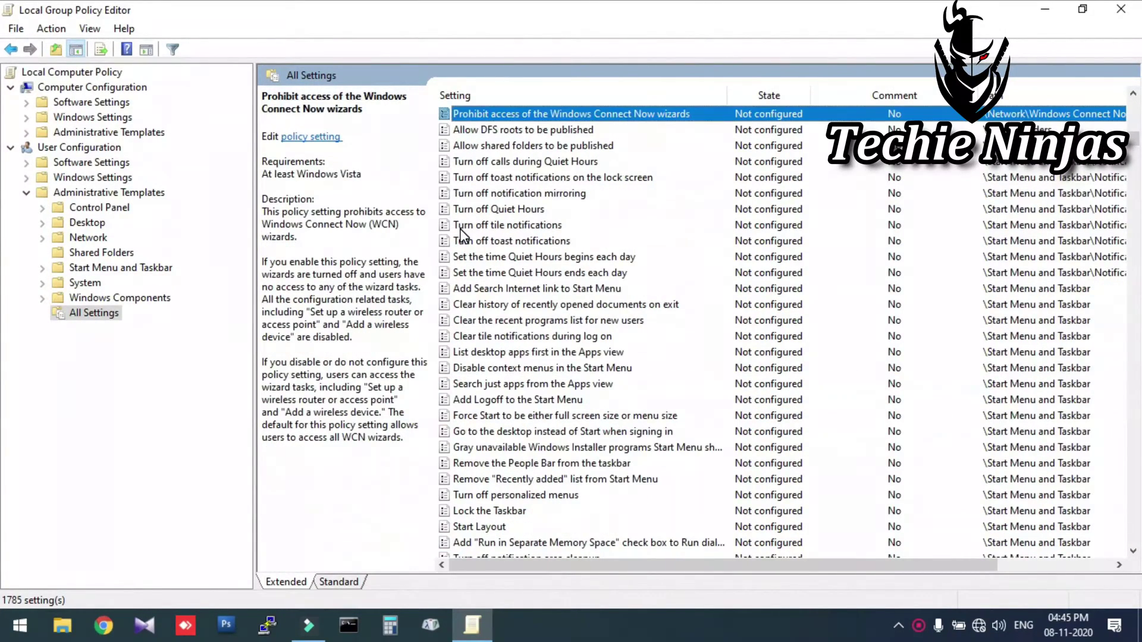
key(p)
key(p)
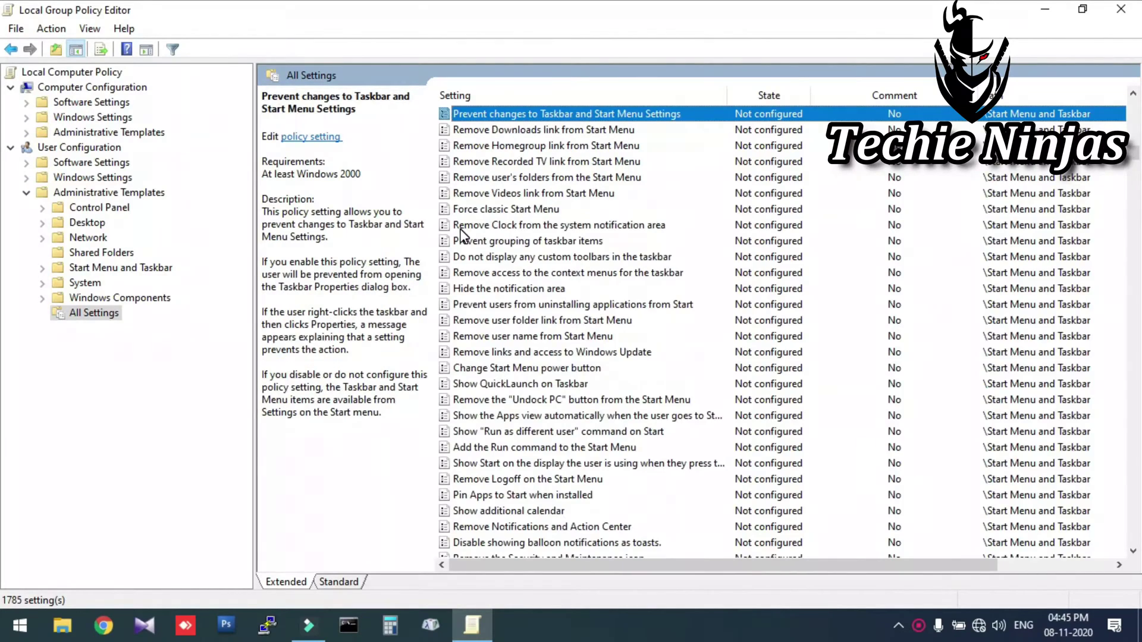
key(p)
key(p)
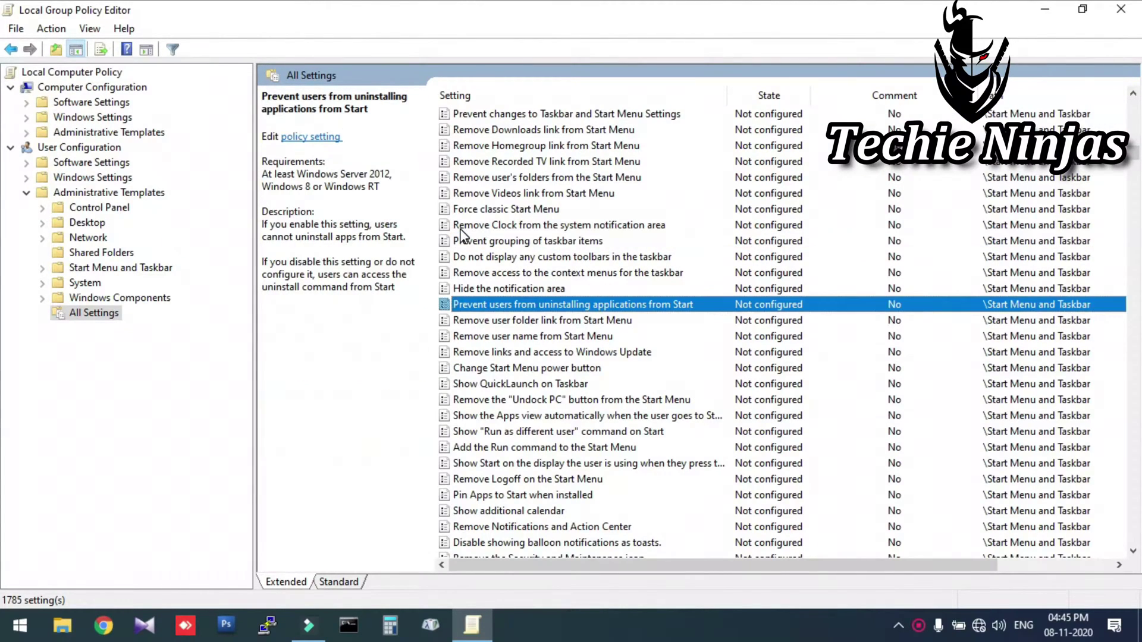
key(p)
key(p)
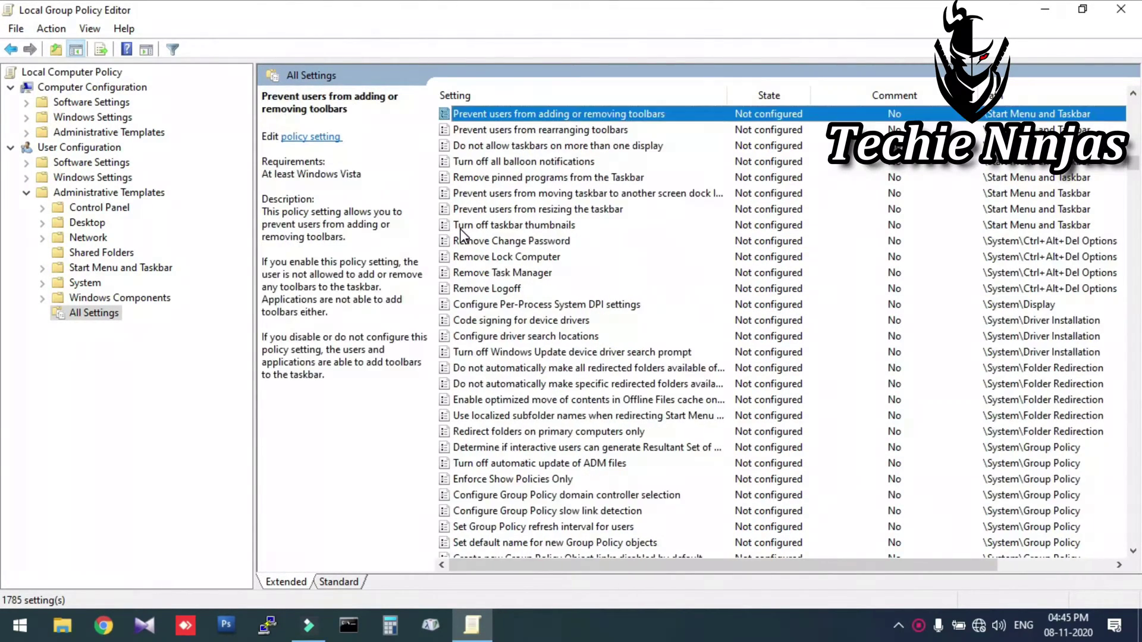
key(p)
double_click(566, 179)
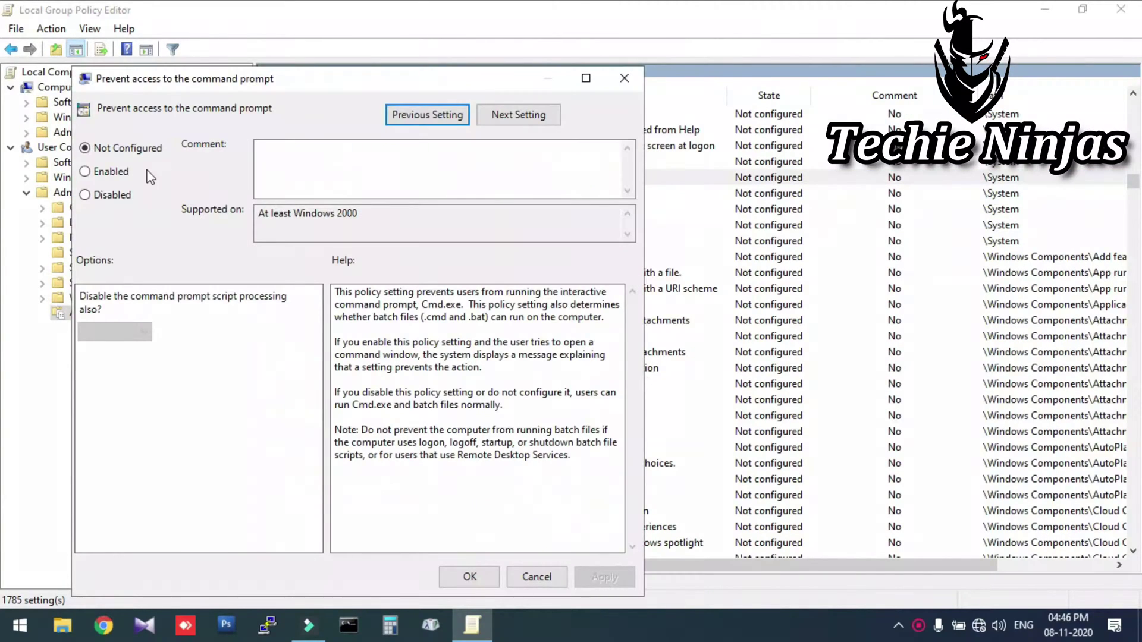
click(124, 174)
click(604, 576)
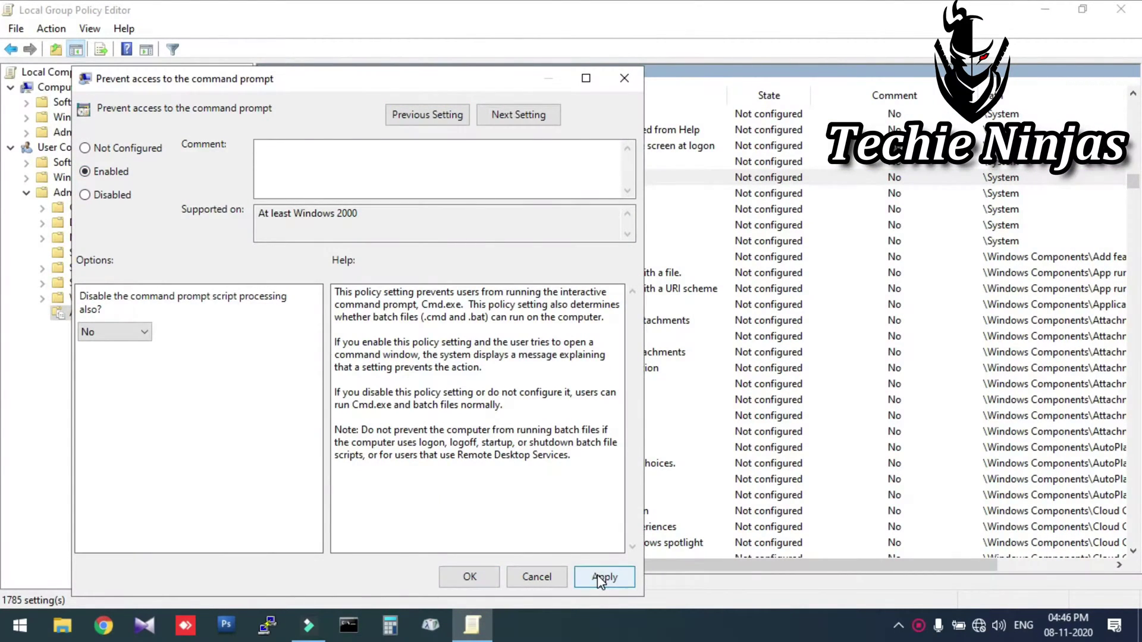
click(469, 576)
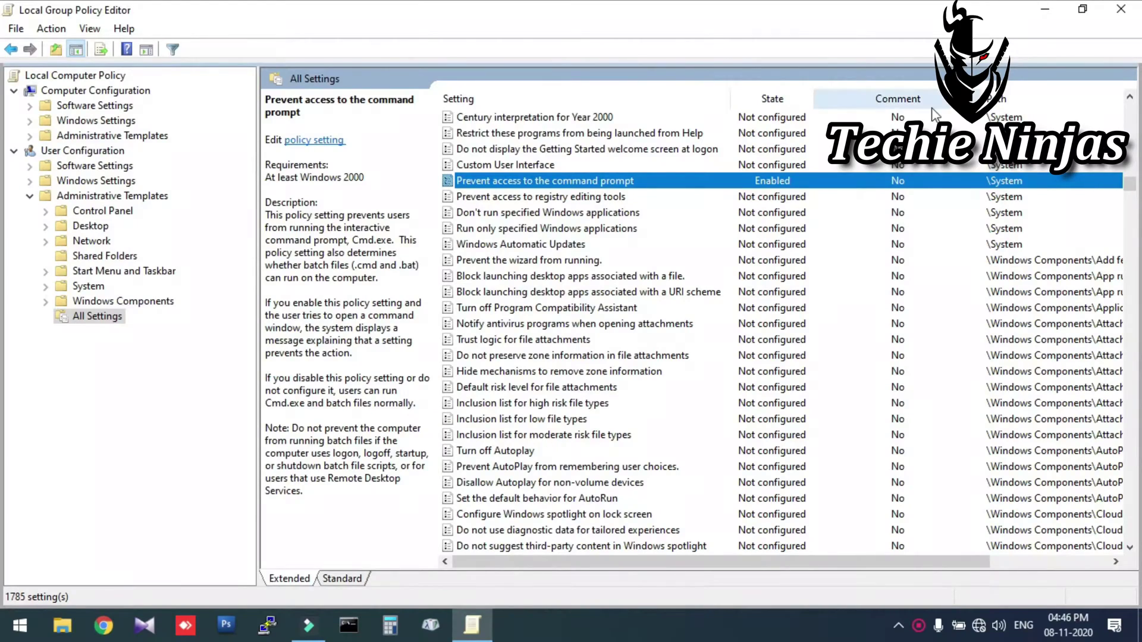
Step: Test the command prompt restriction by running cmd from the Run dialog twice, dismissing the console each time
key(super+r)
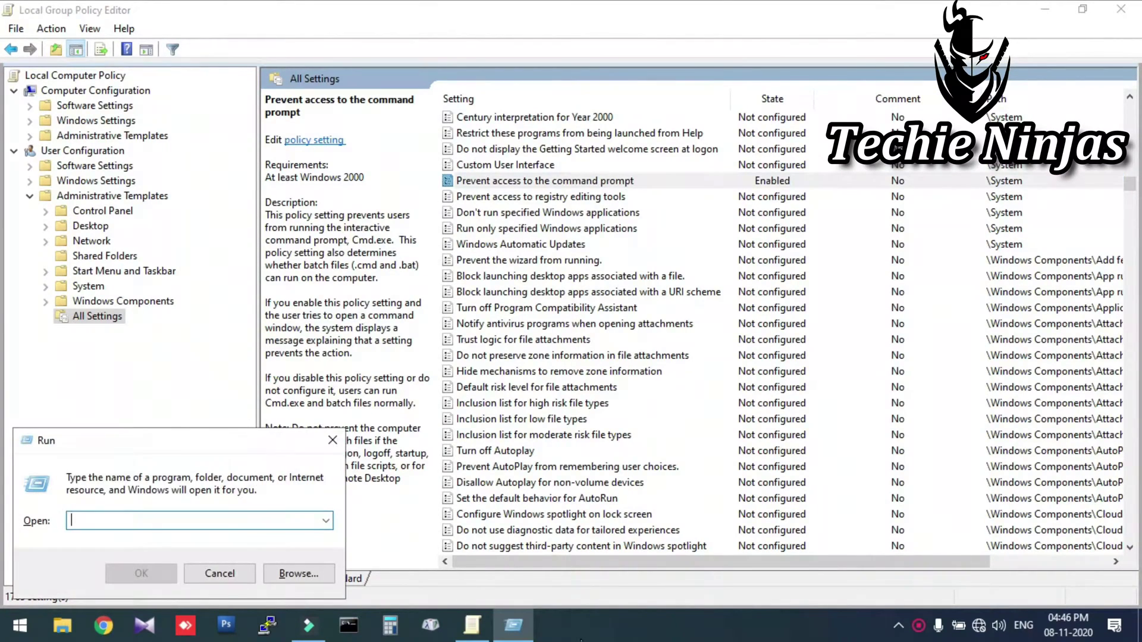
text(cmd)
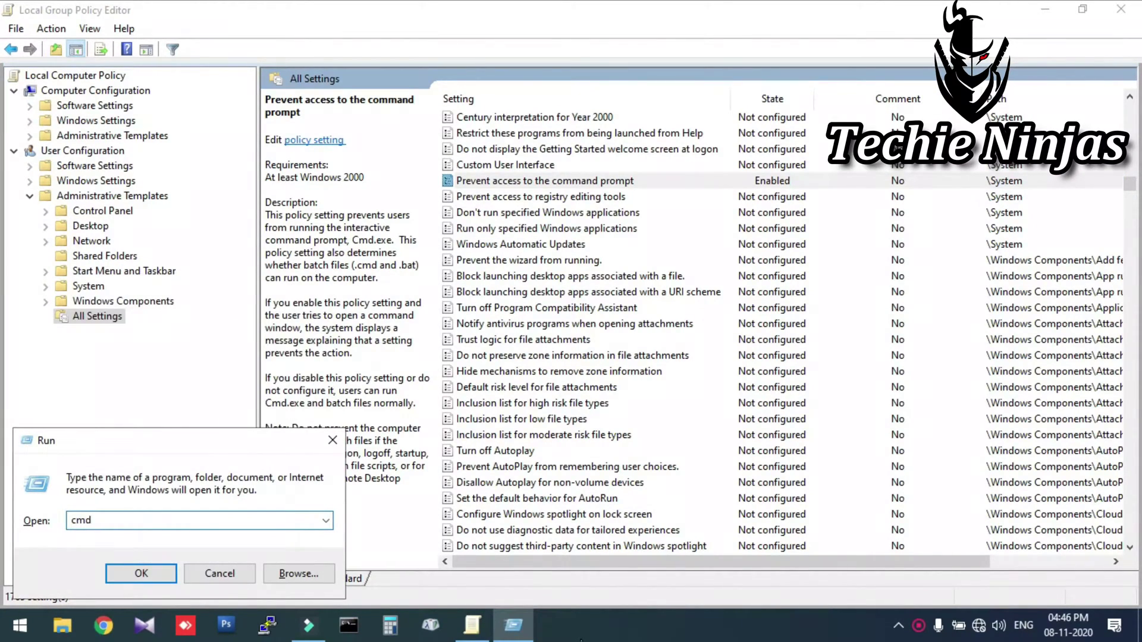
key(Return)
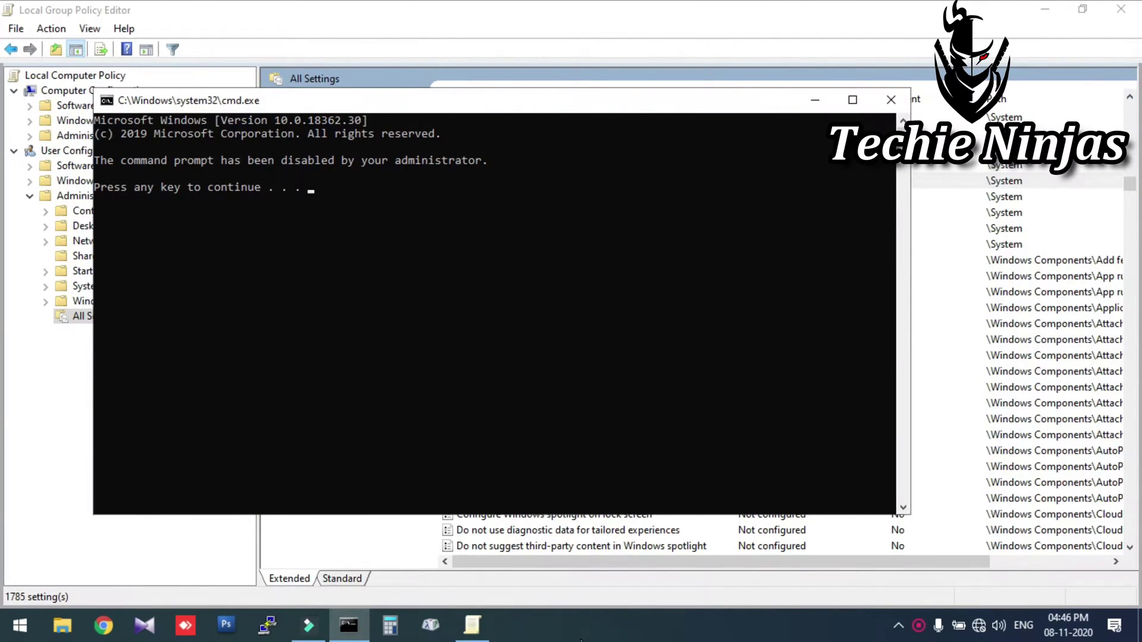
key(Return)
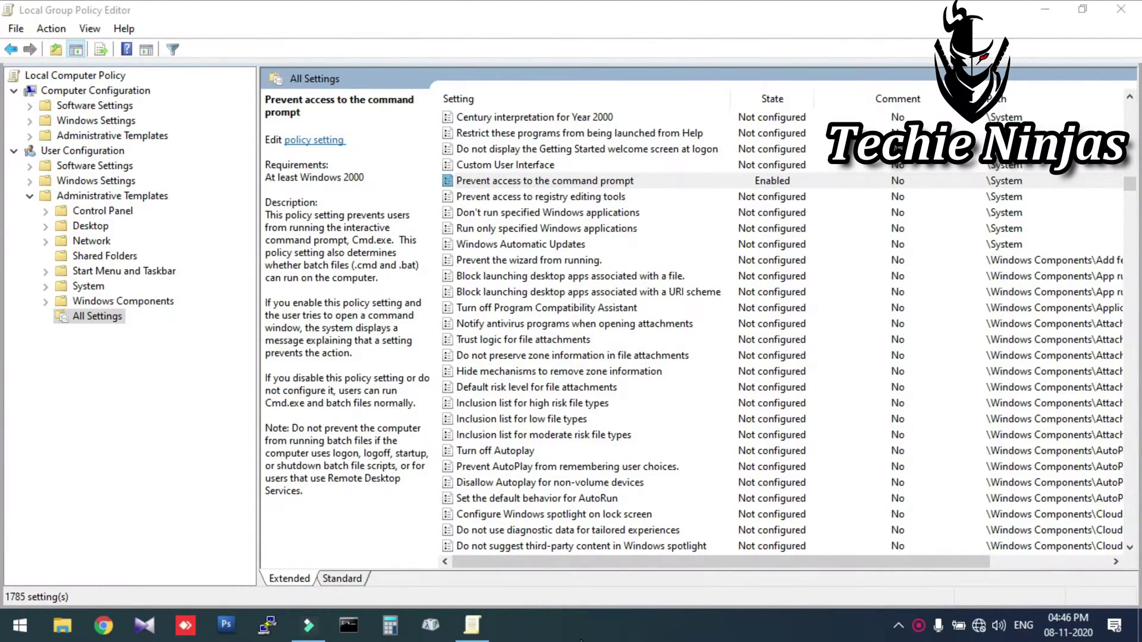
key(super+r)
text(cmd)
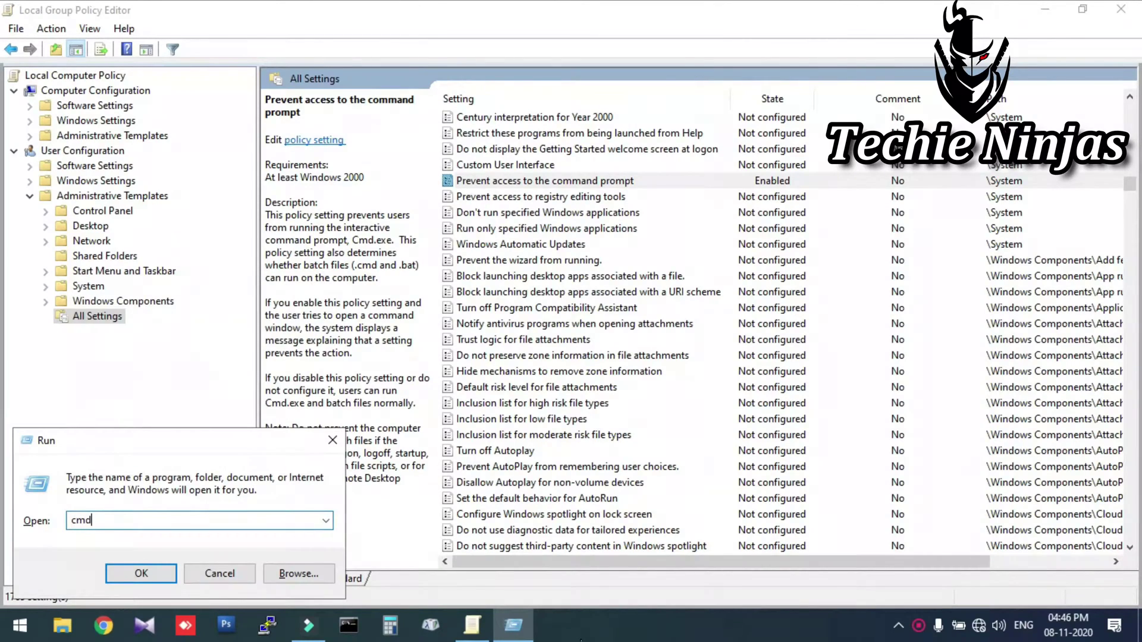
key(Return)
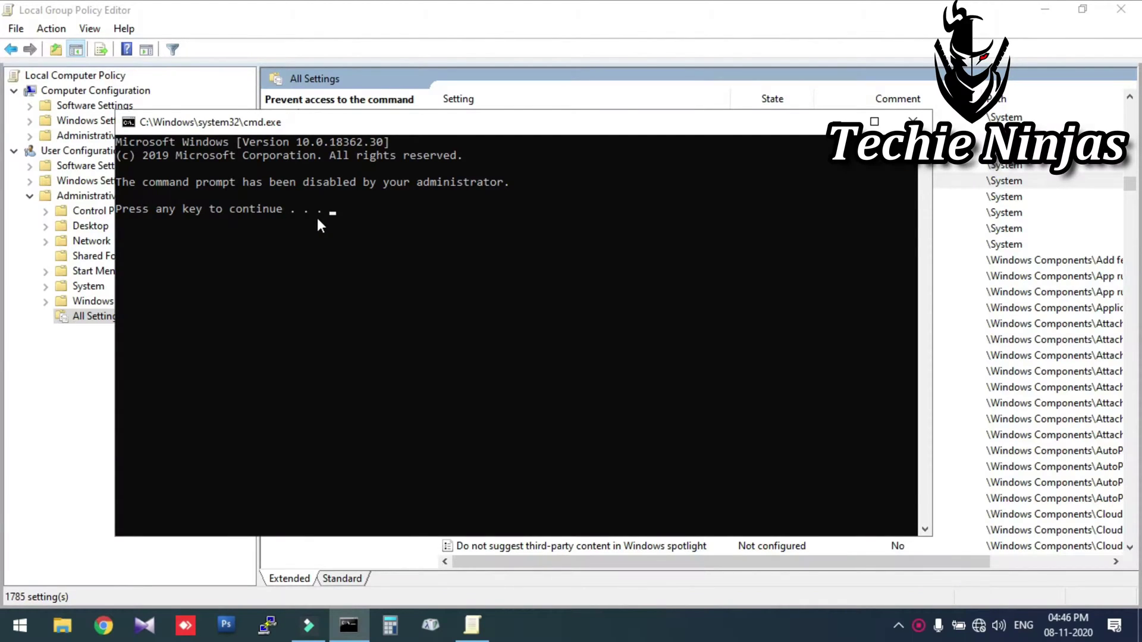
key(Return)
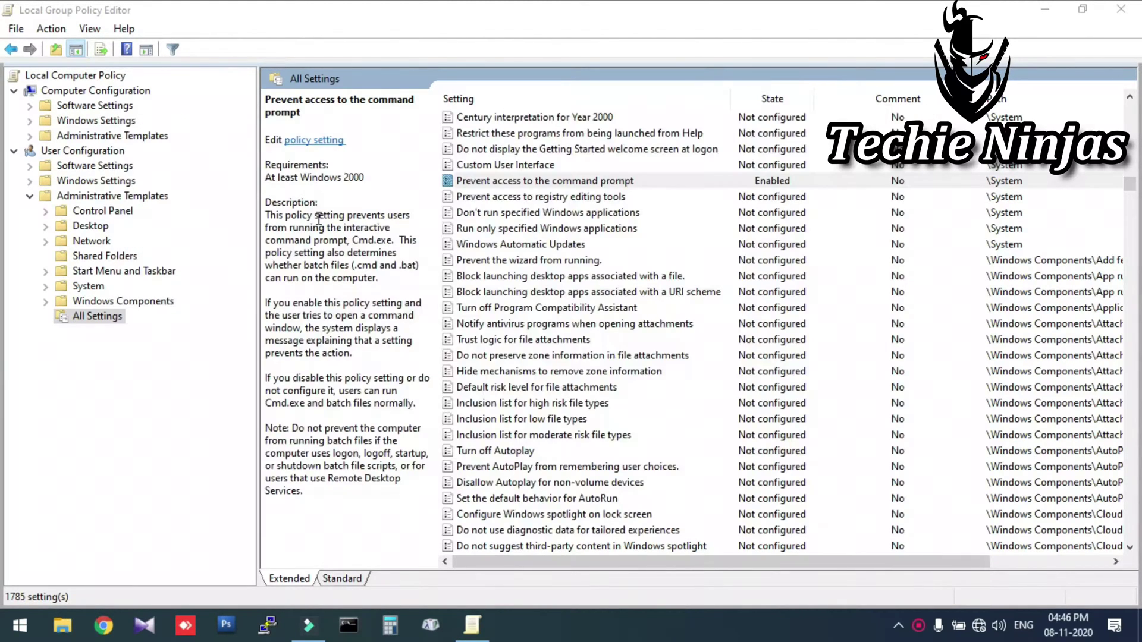
Step: Set the "Prevent access to the command prompt" policy back to Not Configured and apply the change
double_click(552, 181)
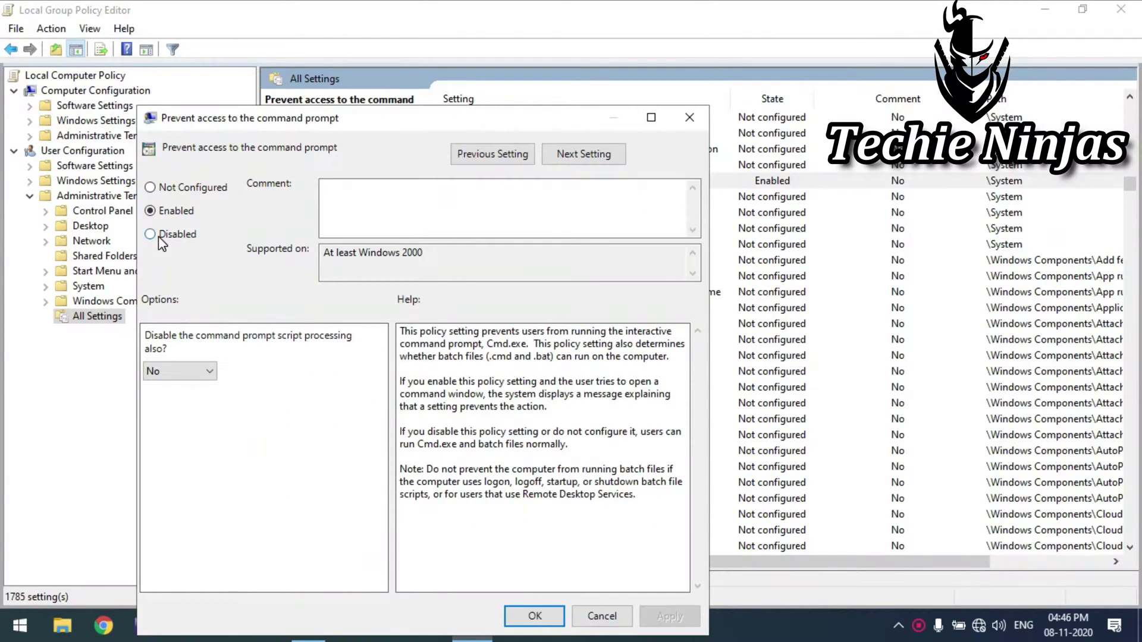
click(173, 189)
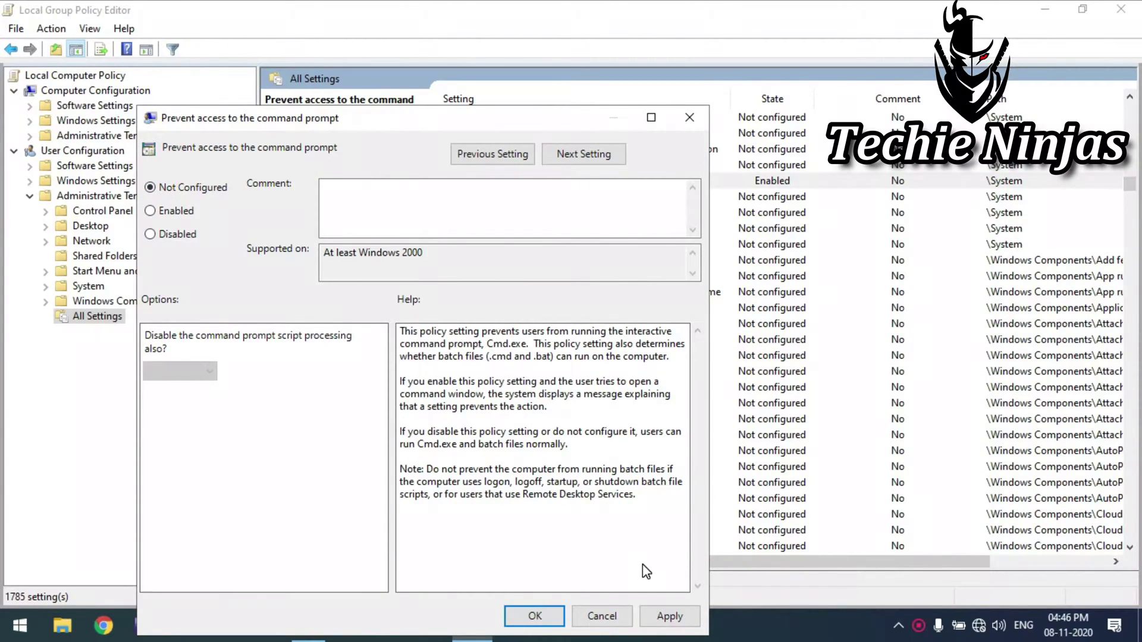
click(666, 616)
click(536, 616)
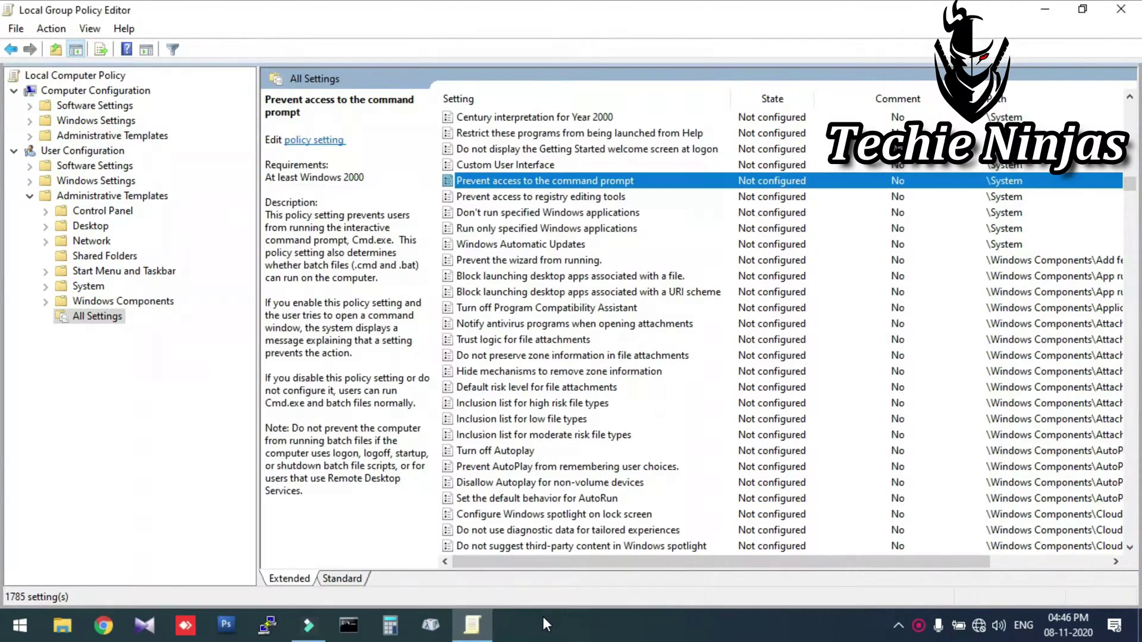
Step: Check command prompt access by running cmd from the Run dialog, and close the console window
key(super+r)
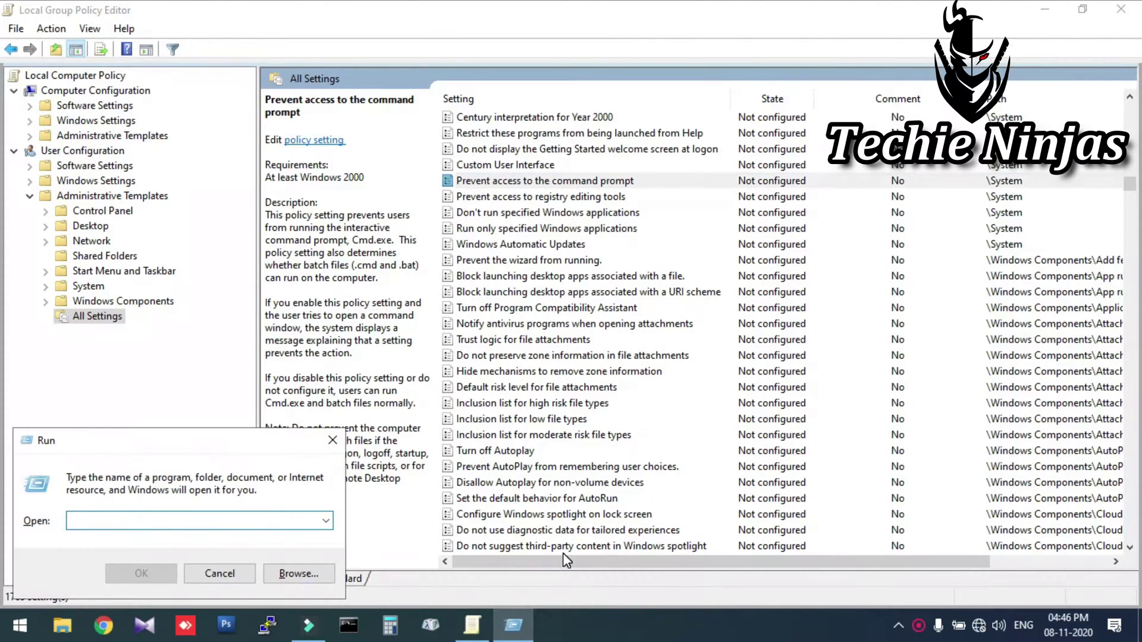
text(cmd)
key(Return)
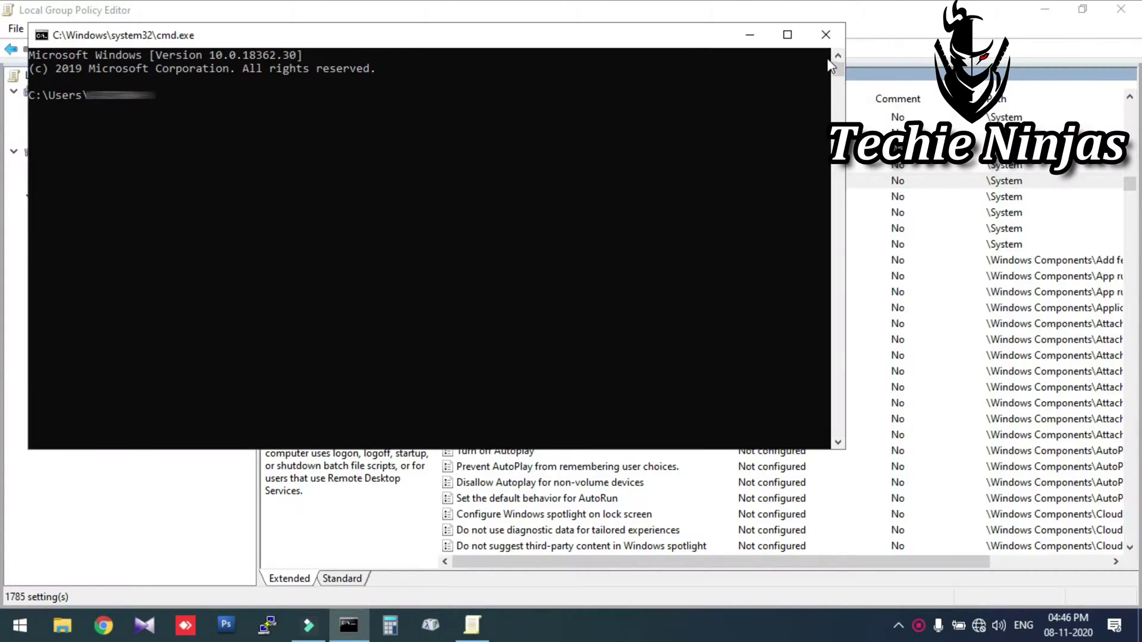
click(827, 36)
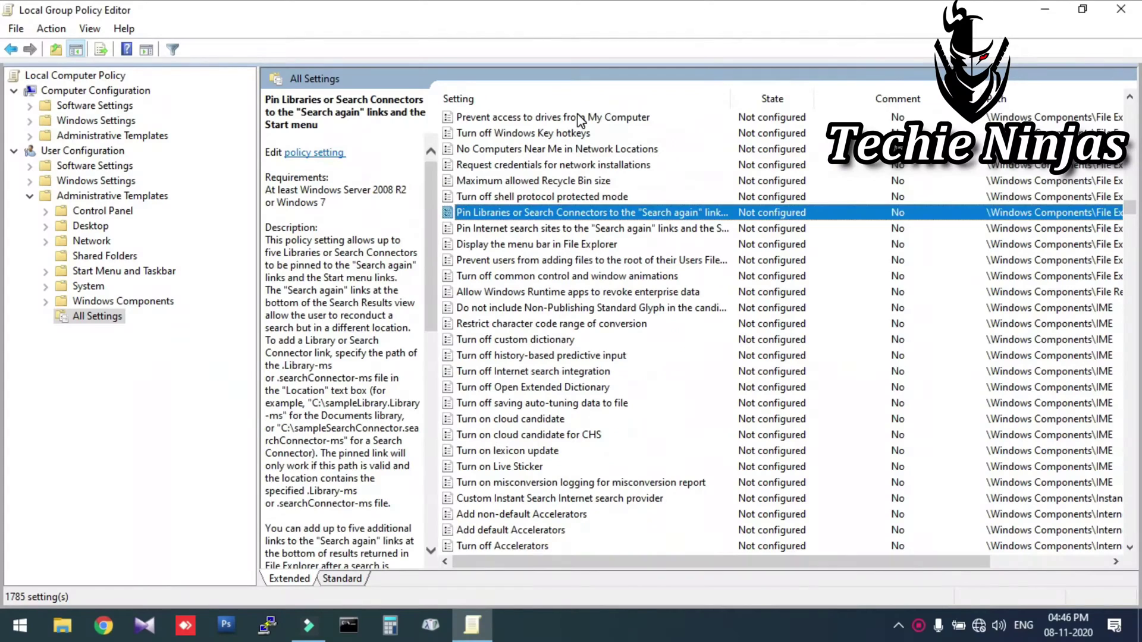
Step: Enable the "Prevent access to drives from My Computer" policy with the "Restrict all drives" option and apply the change
click(578, 115)
double_click(577, 119)
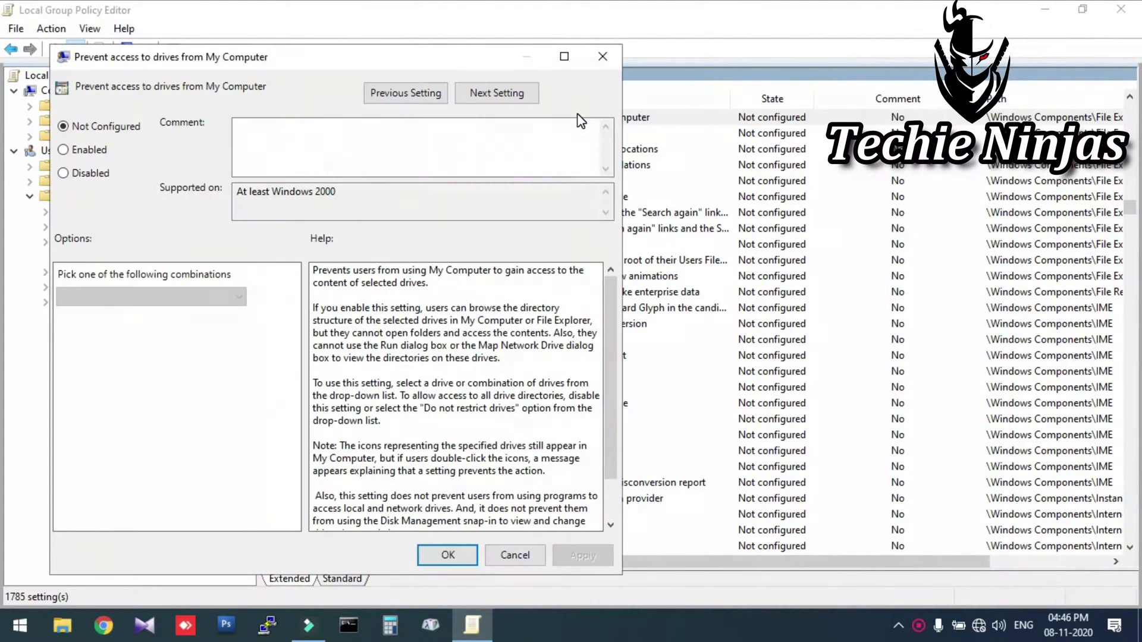
click(105, 156)
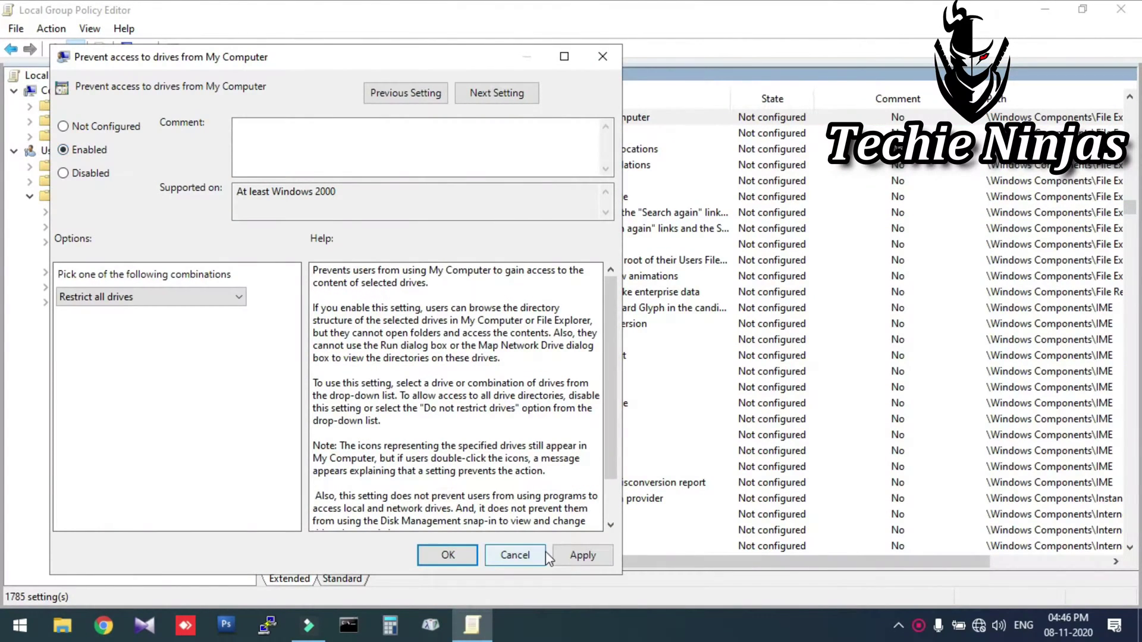
click(583, 555)
click(460, 554)
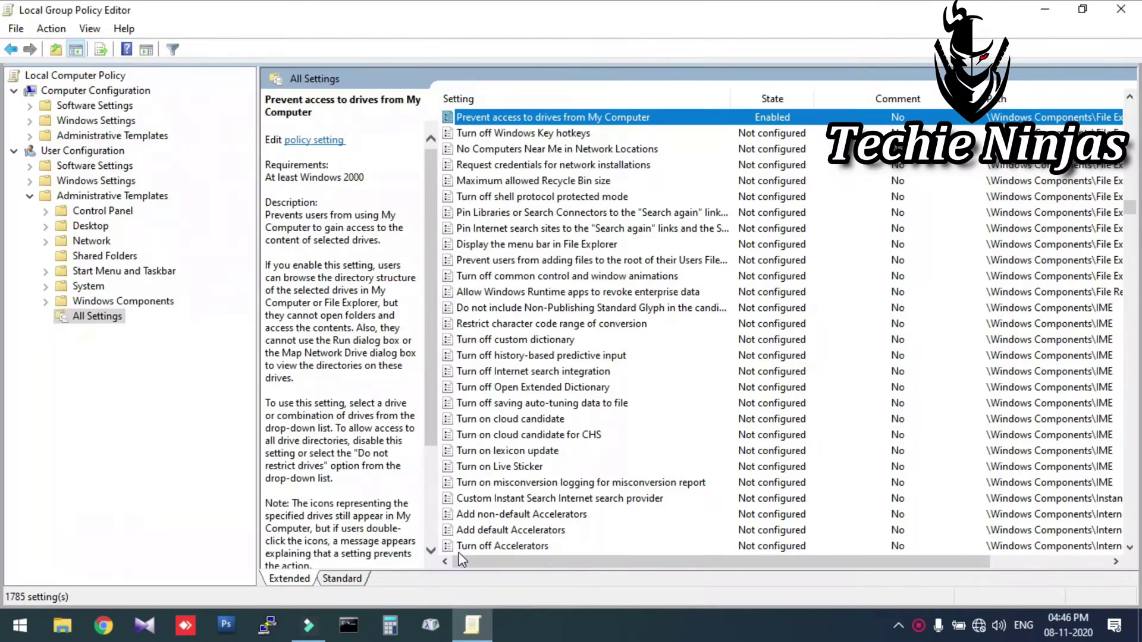
Step: Create a desktop folder named "Techie Ninjas" and try to open it to test the drive restriction, dismissing the message
click(1045, 8)
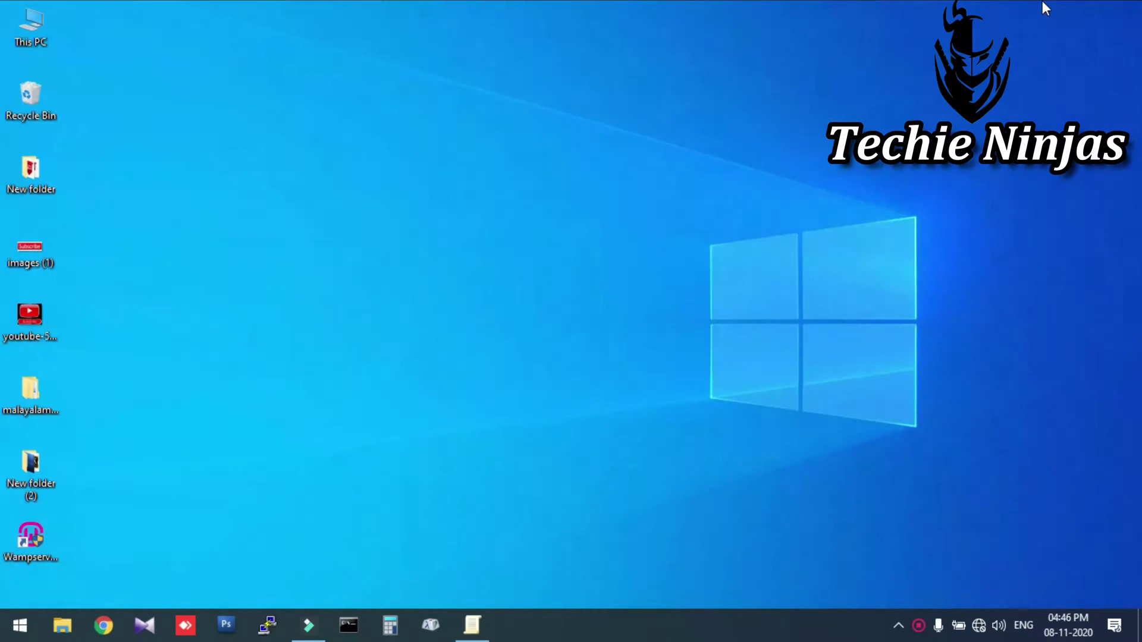
right_click(364, 172)
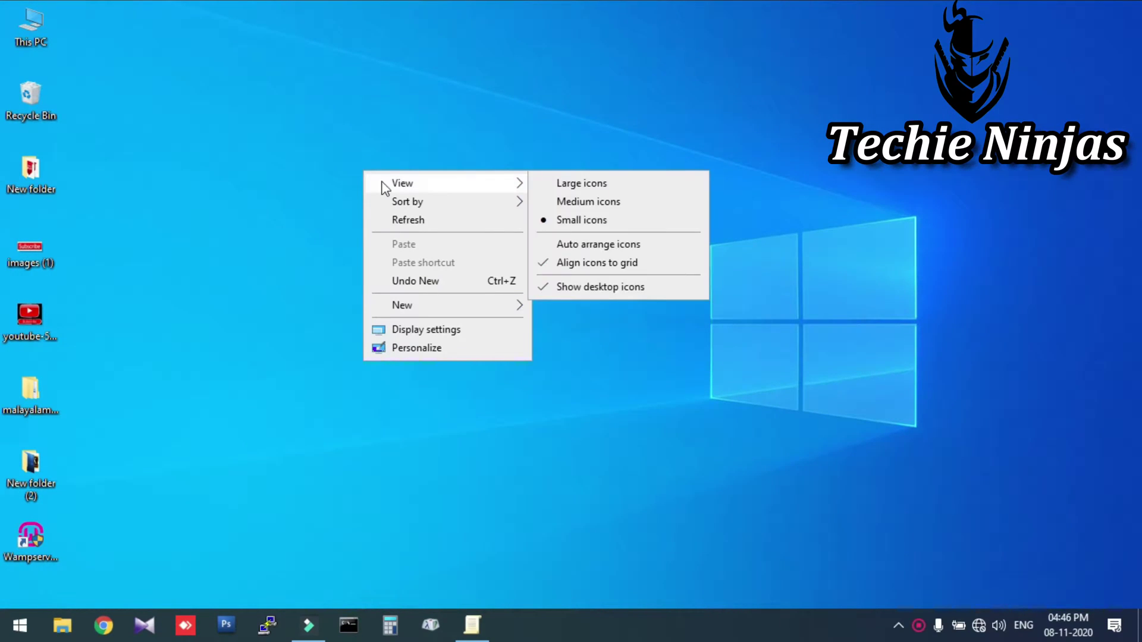
mouse_move(441, 313)
click(563, 306)
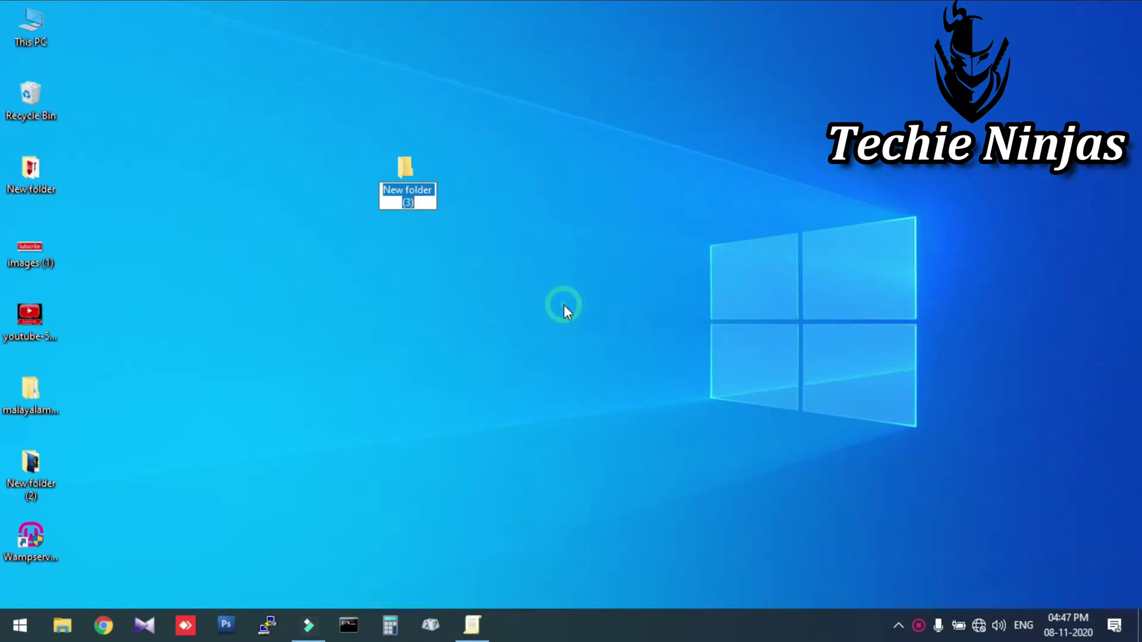
text(Techie)
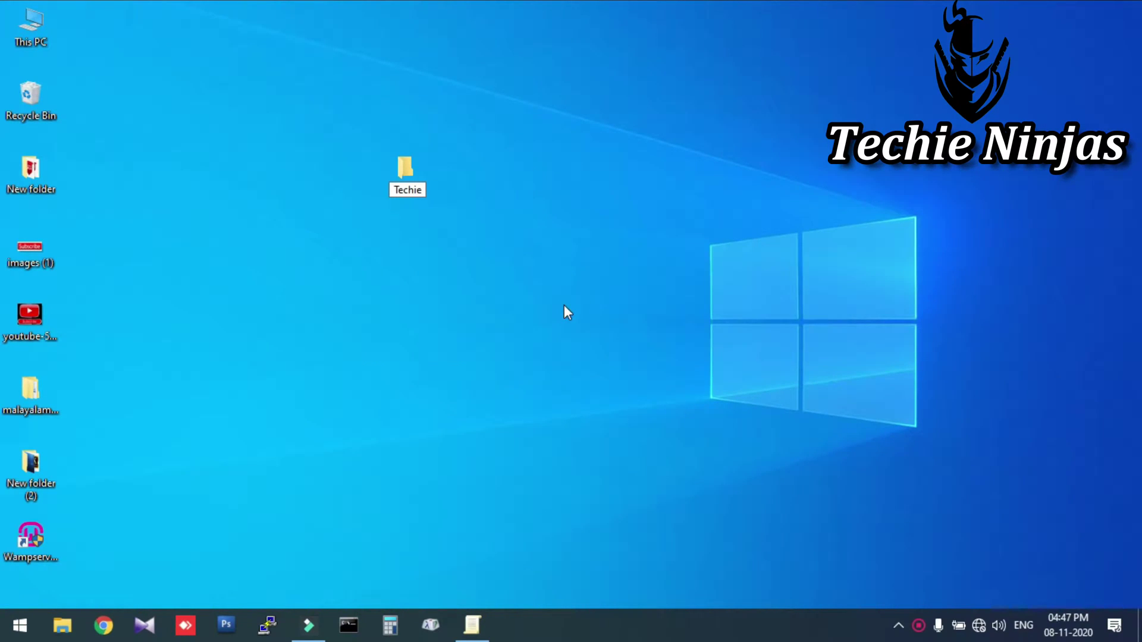
text( Ninjas)
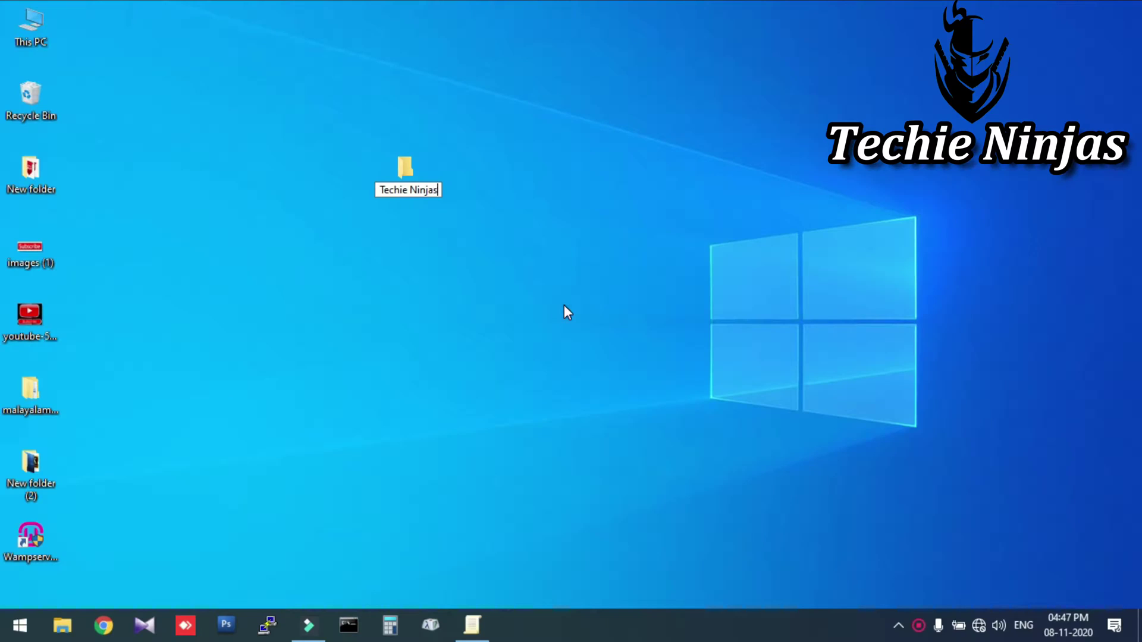
key(Return)
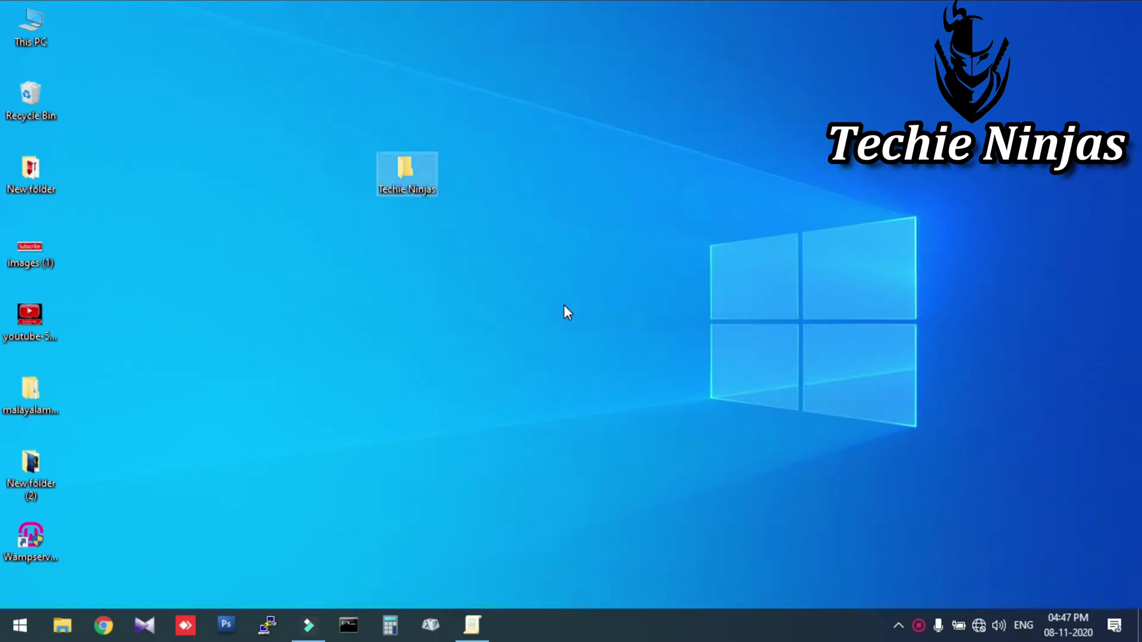
double_click(416, 173)
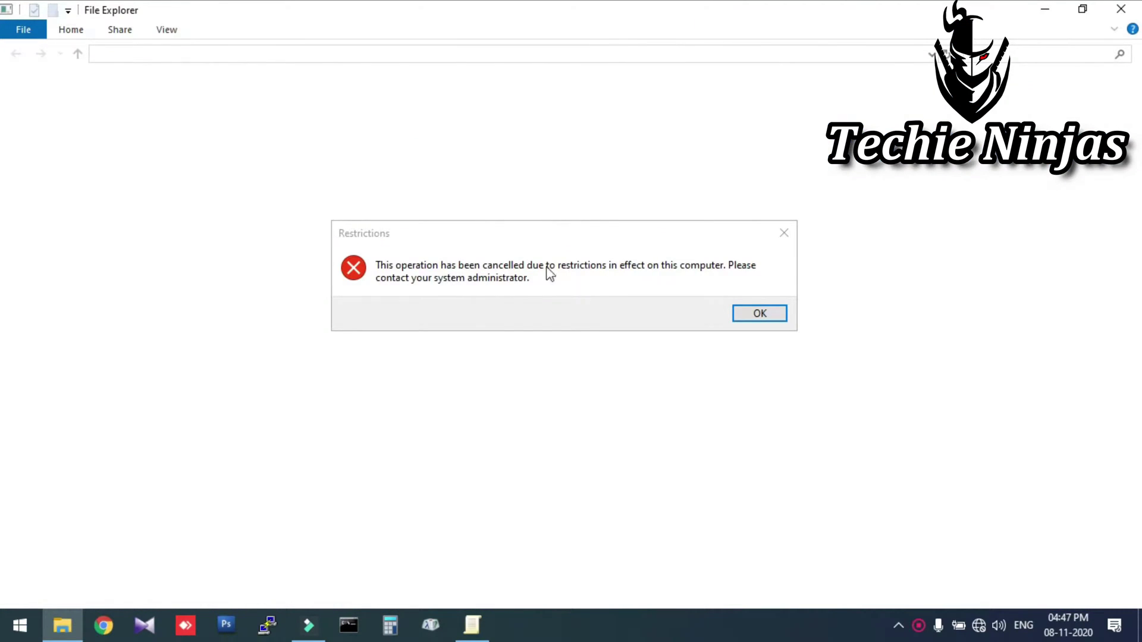
click(764, 317)
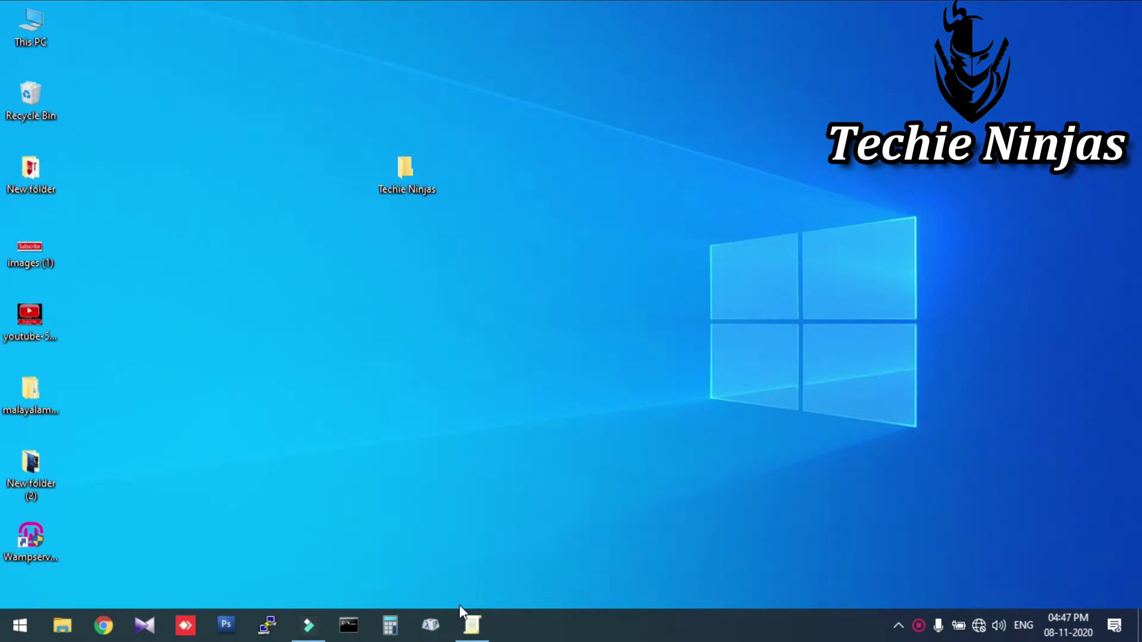
Step: Set the "Prevent access to drives from My Computer" policy back to Not Configured and apply the change
click(472, 624)
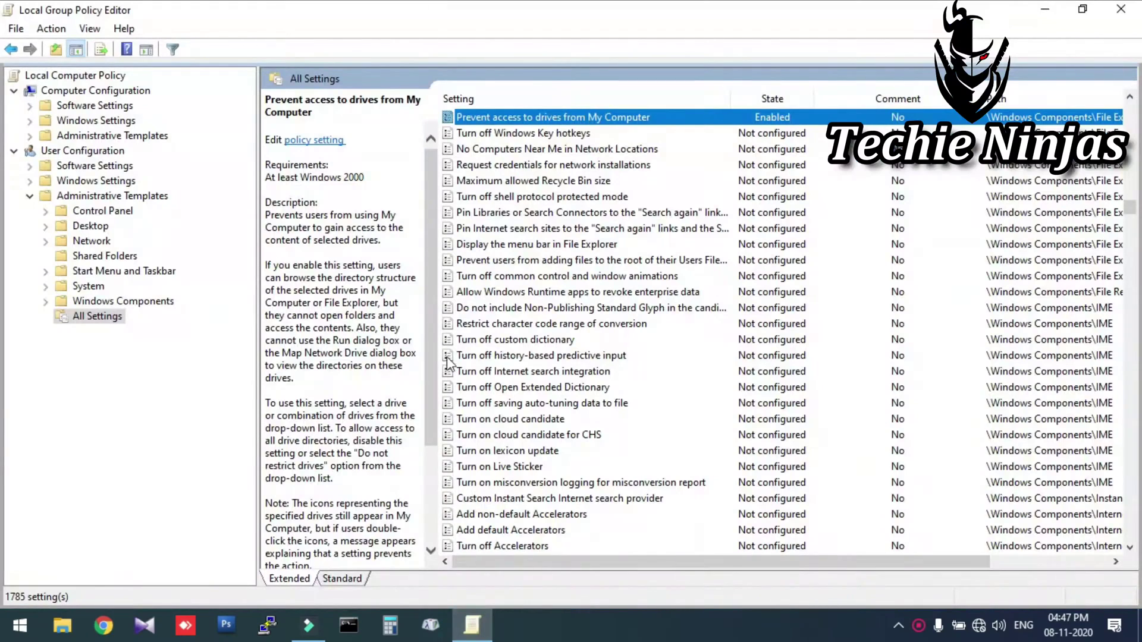
double_click(555, 115)
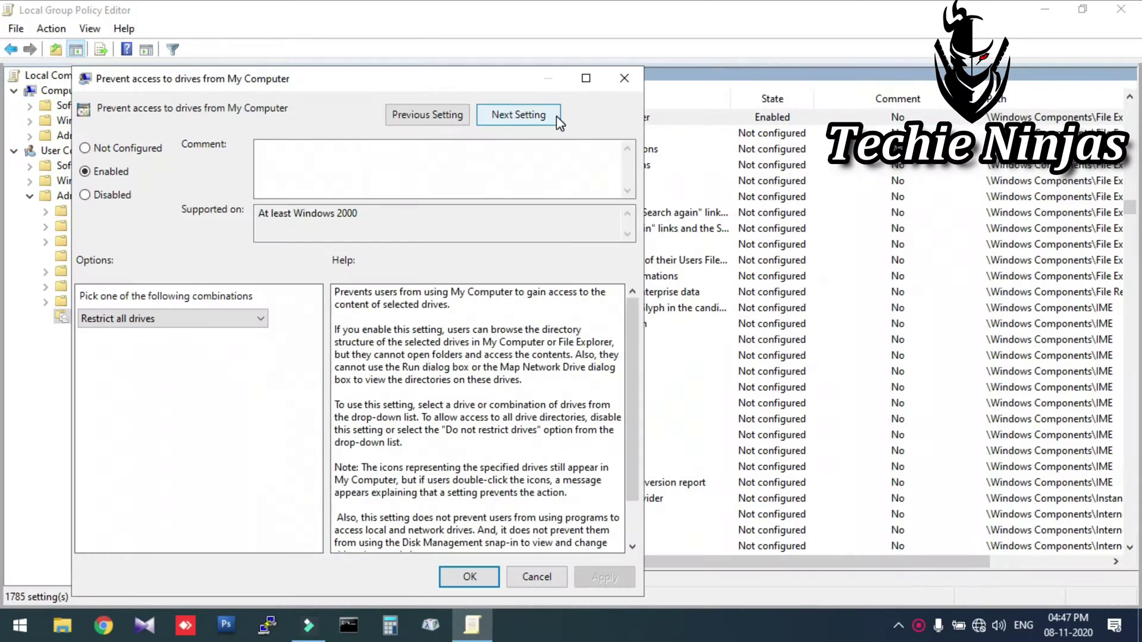
click(150, 148)
click(604, 577)
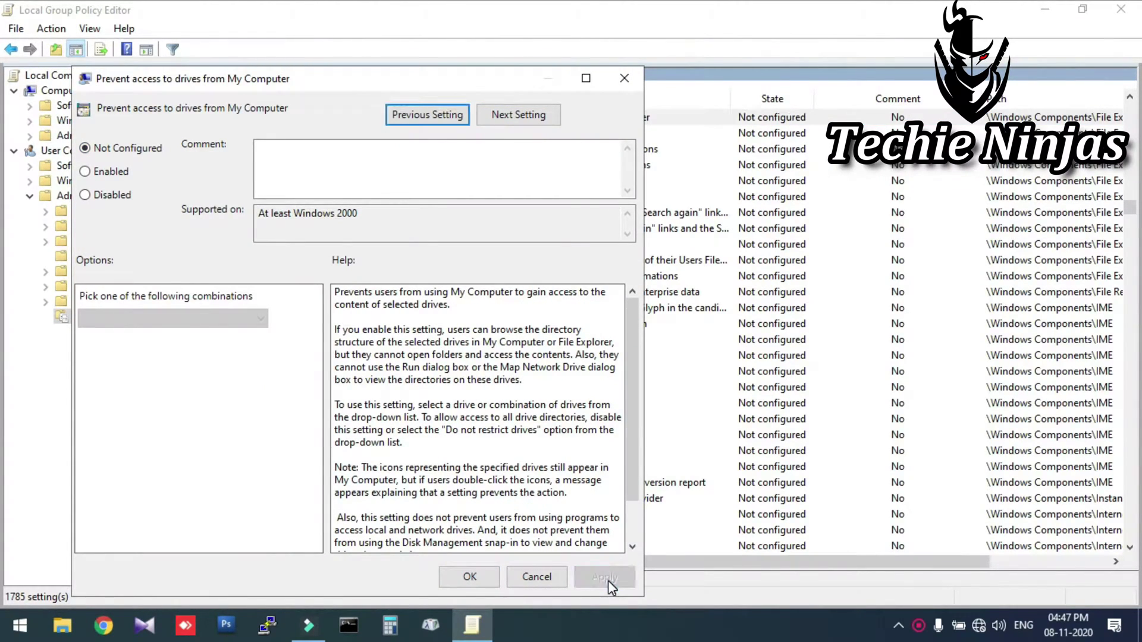
click(470, 577)
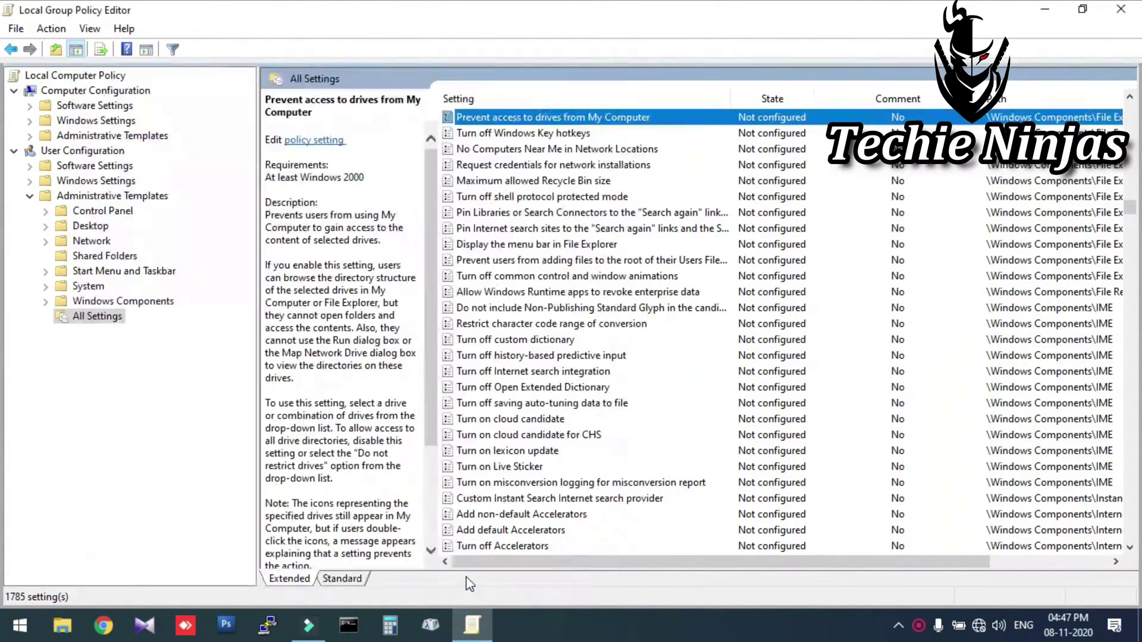
Step: Check drive access by opening the "Techie Ninjas" desktop folder and creating a new folder inside, and close the window
click(1046, 9)
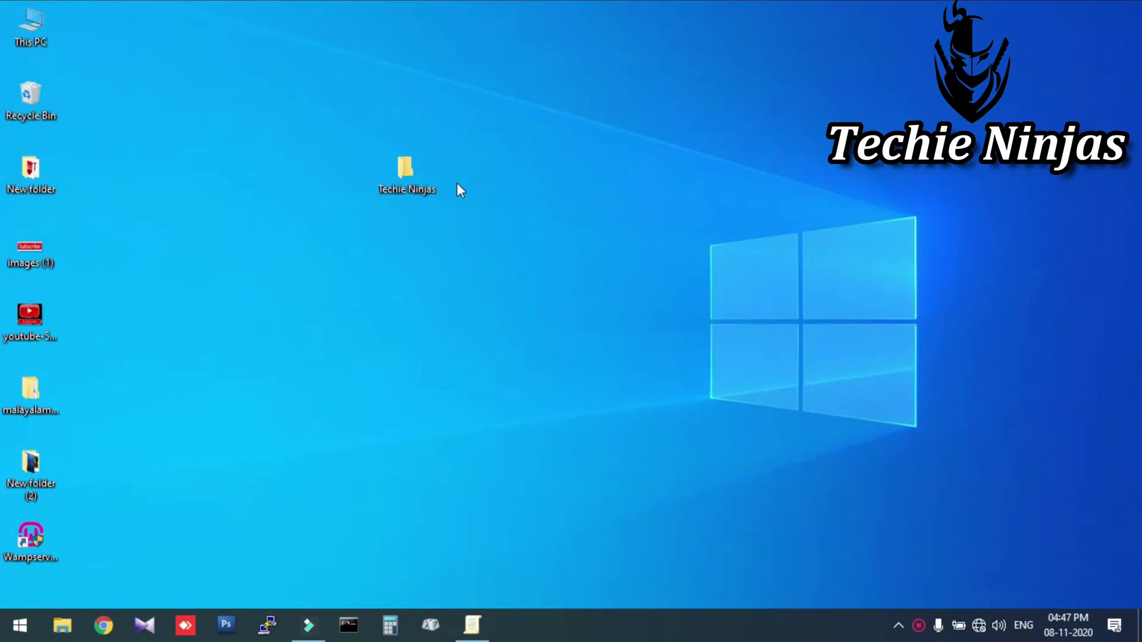
double_click(415, 186)
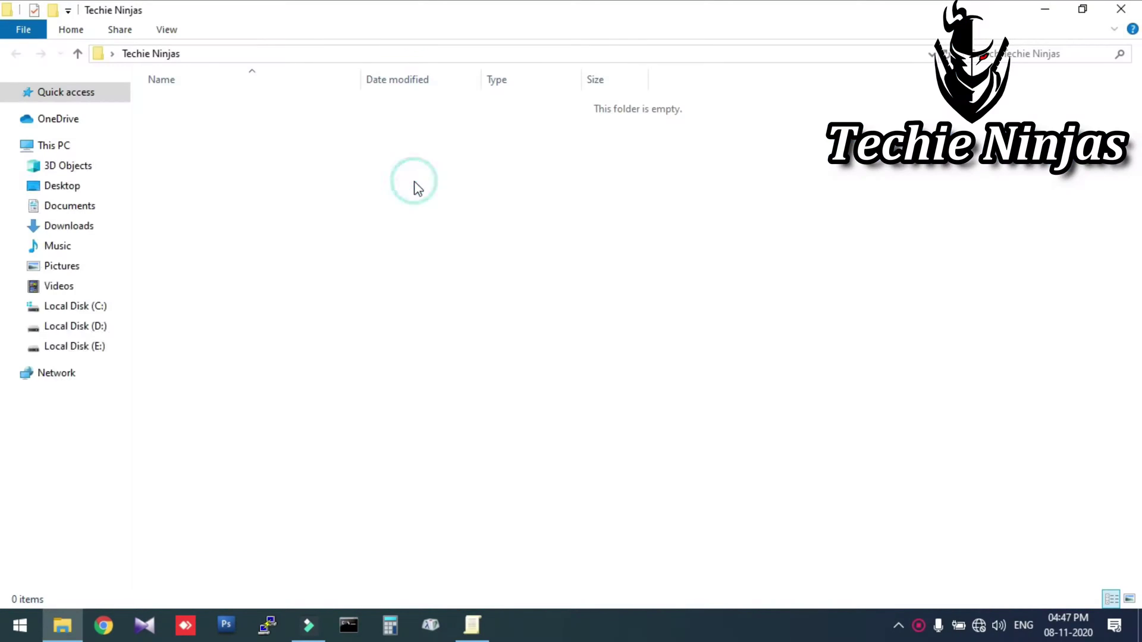
right_click(545, 250)
mouse_move(594, 435)
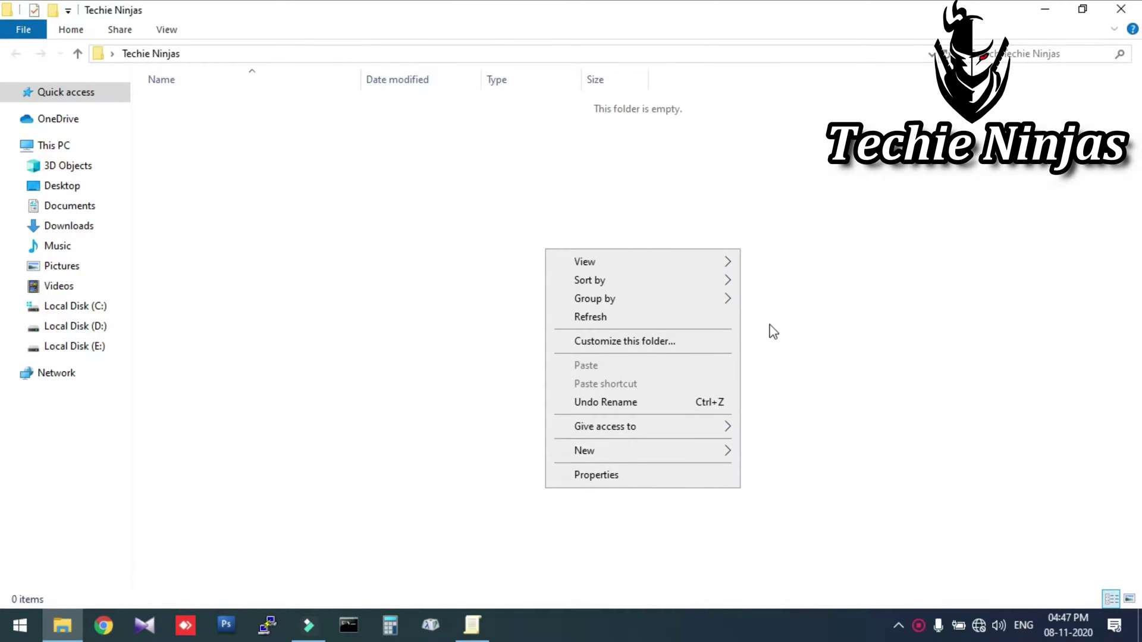
mouse_move(720, 450)
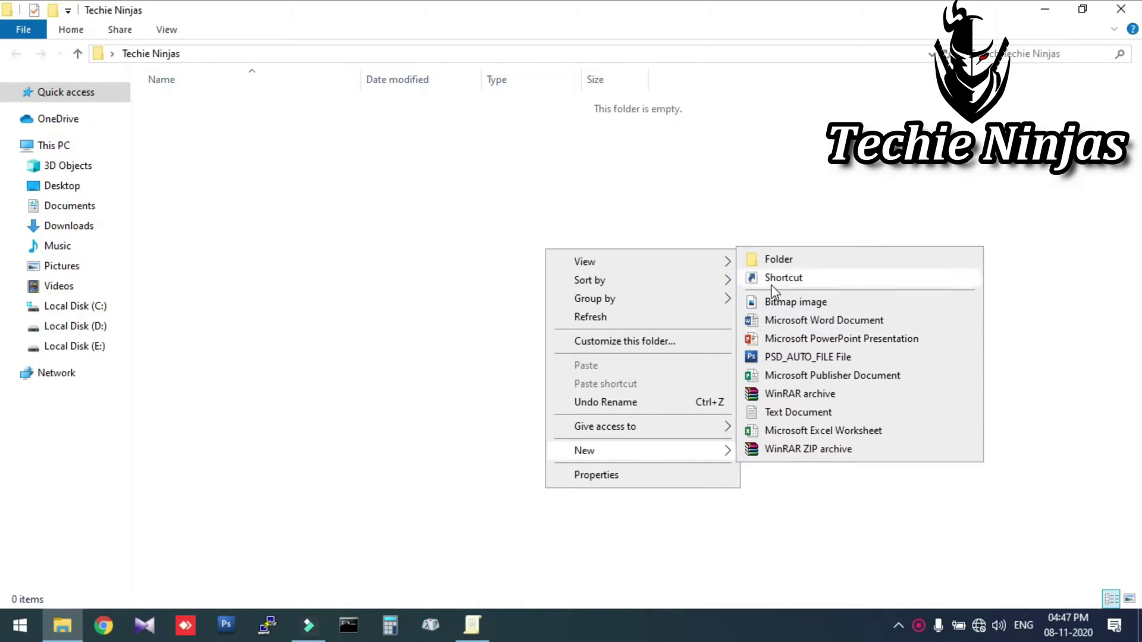
click(767, 261)
click(767, 266)
click(767, 267)
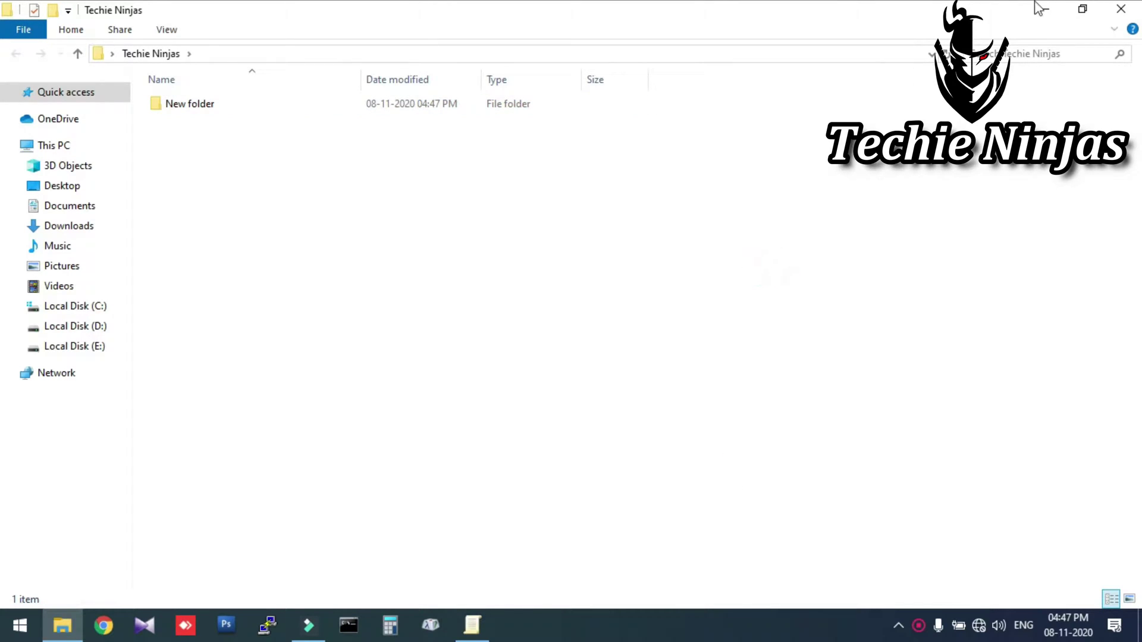
click(1121, 9)
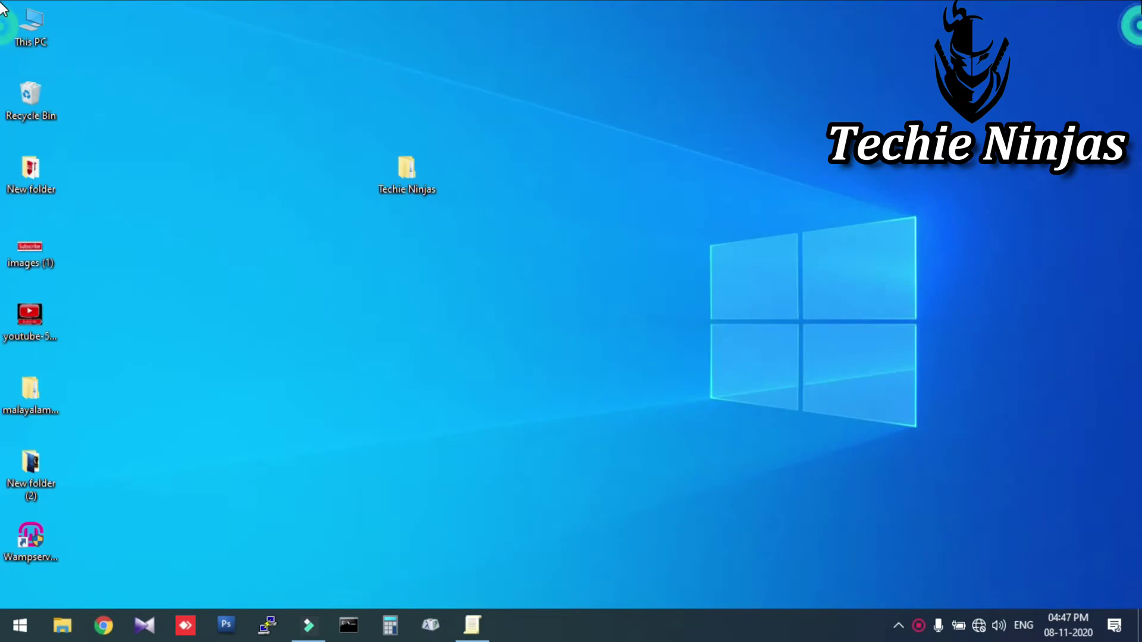
Step: Return to the Local Group Policy Editor and open the Personalization policies under the user Control Panel administrative templates
click(473, 623)
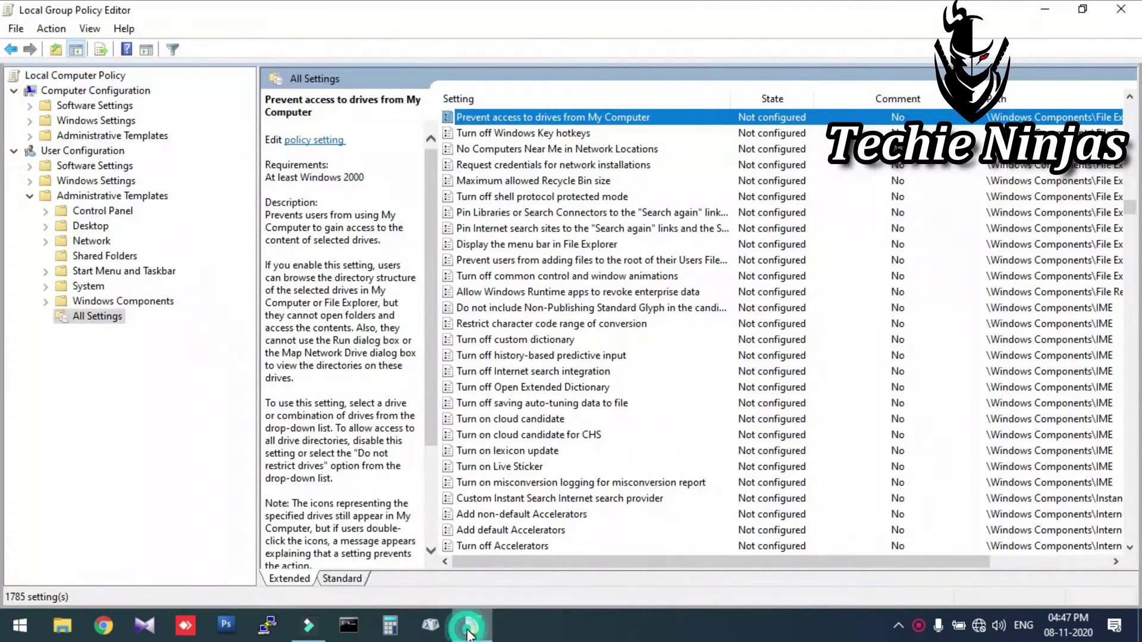
click(46, 302)
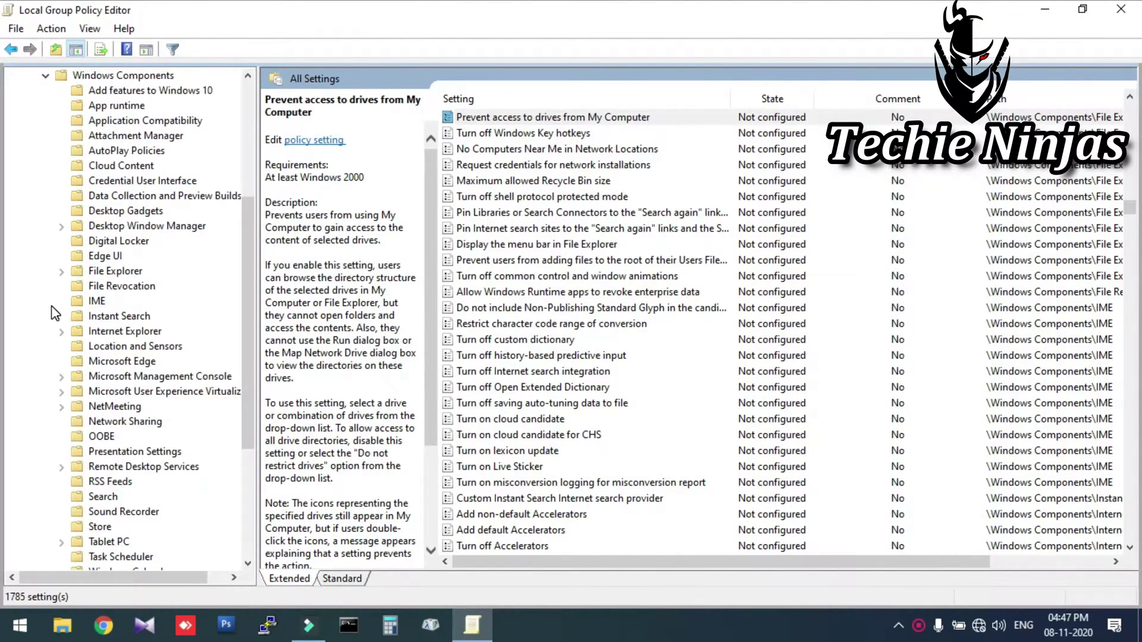
click(46, 76)
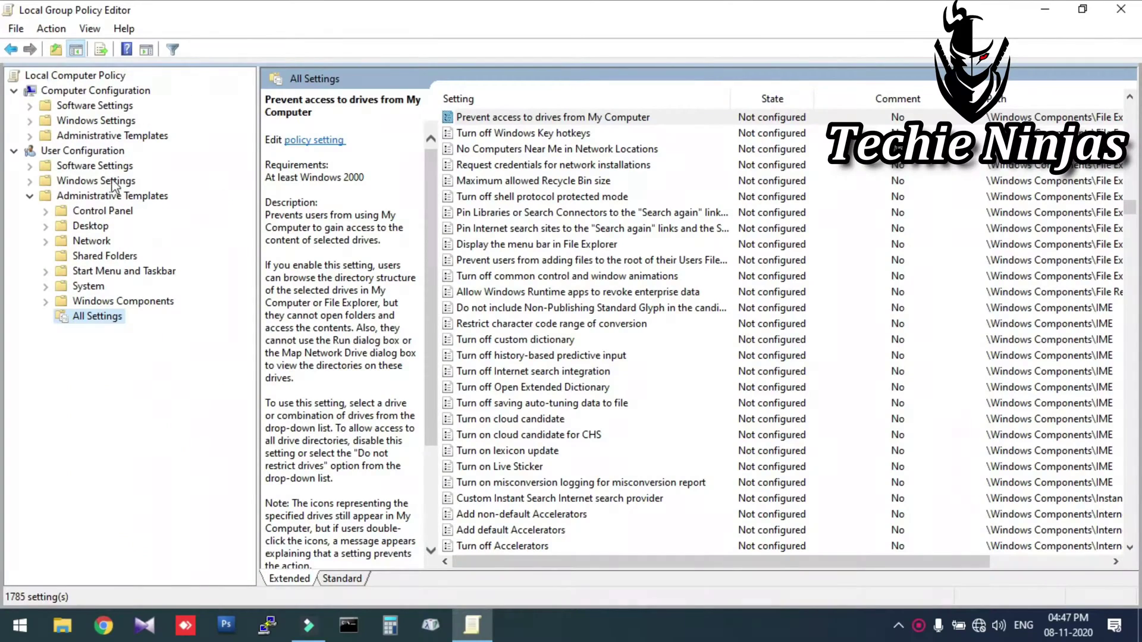
click(30, 196)
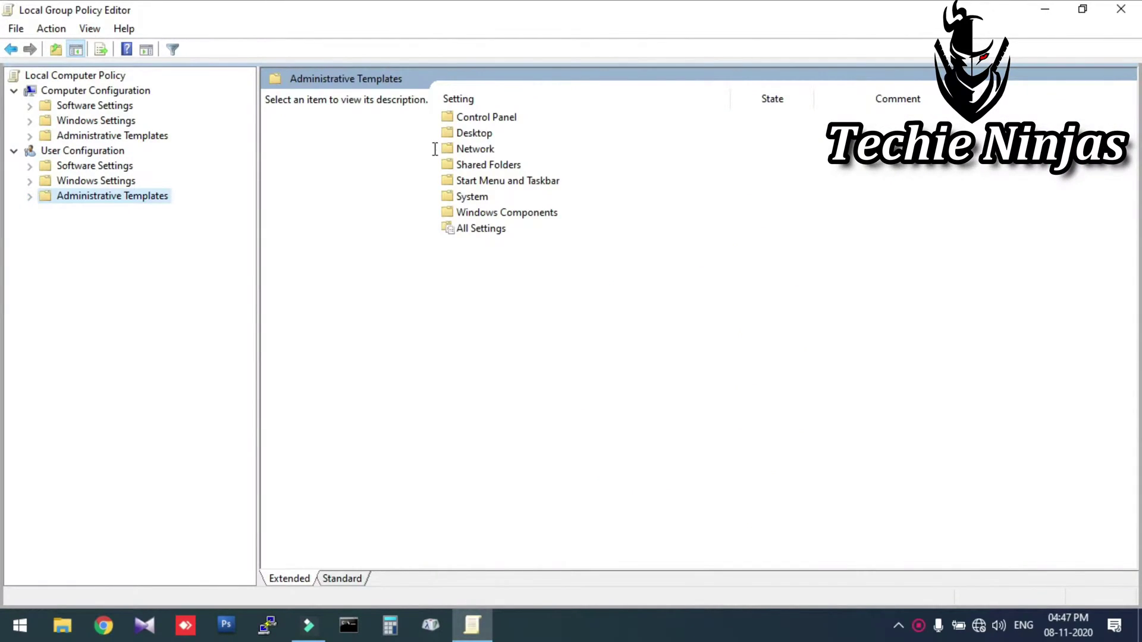
double_click(483, 119)
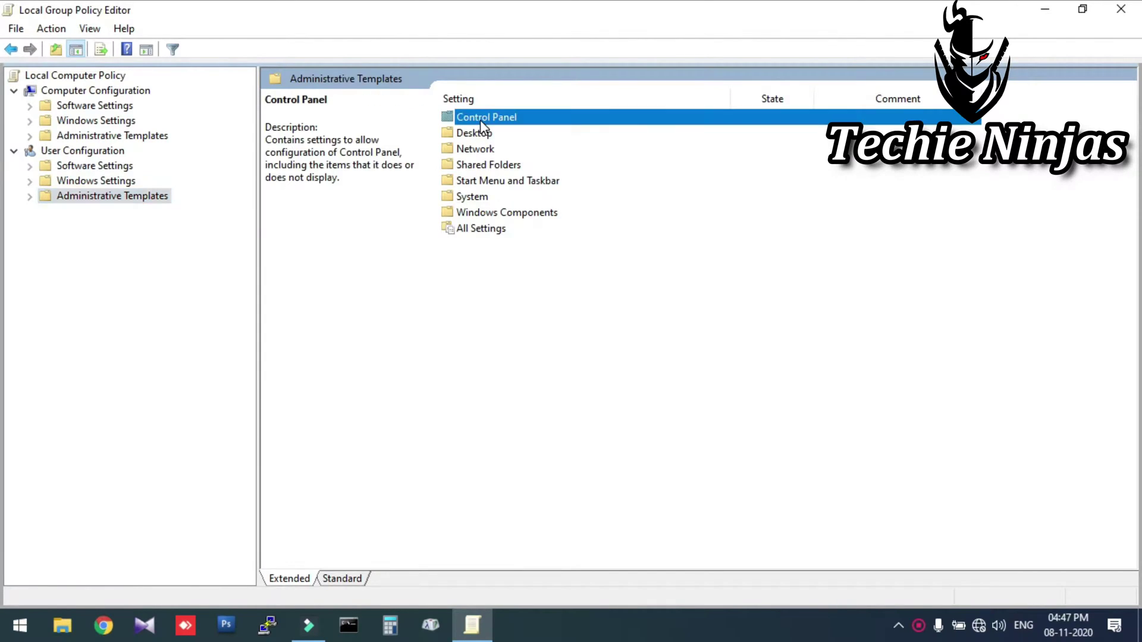
click(495, 151)
double_click(495, 155)
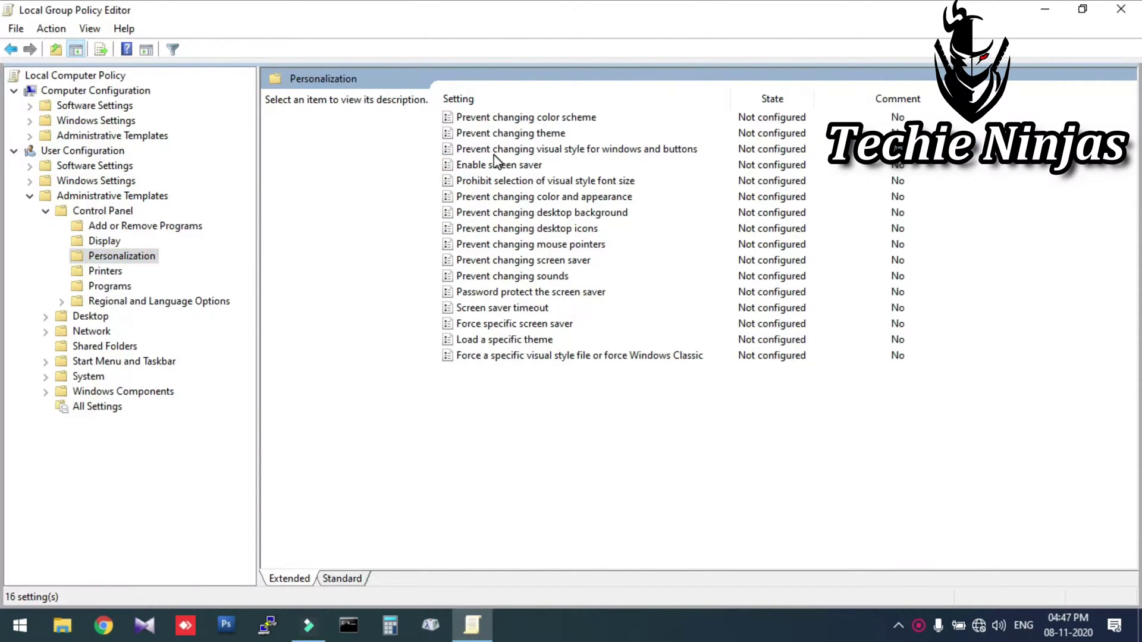
Step: Set the "Prevent changing desktop background" policy to Enabled and apply the change
click(523, 173)
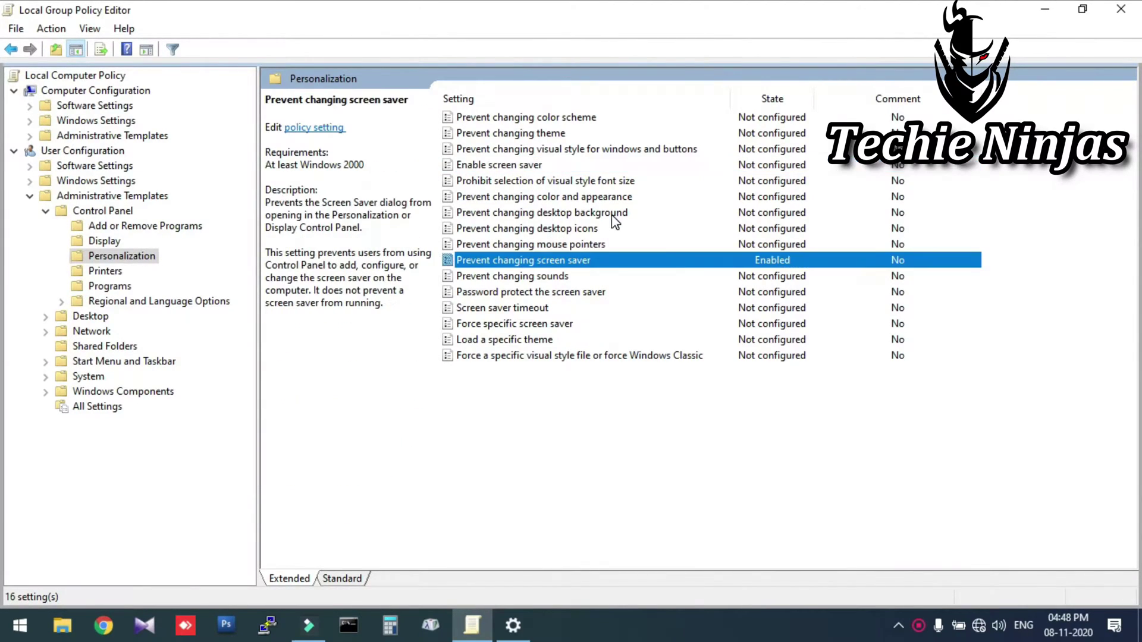
double_click(611, 215)
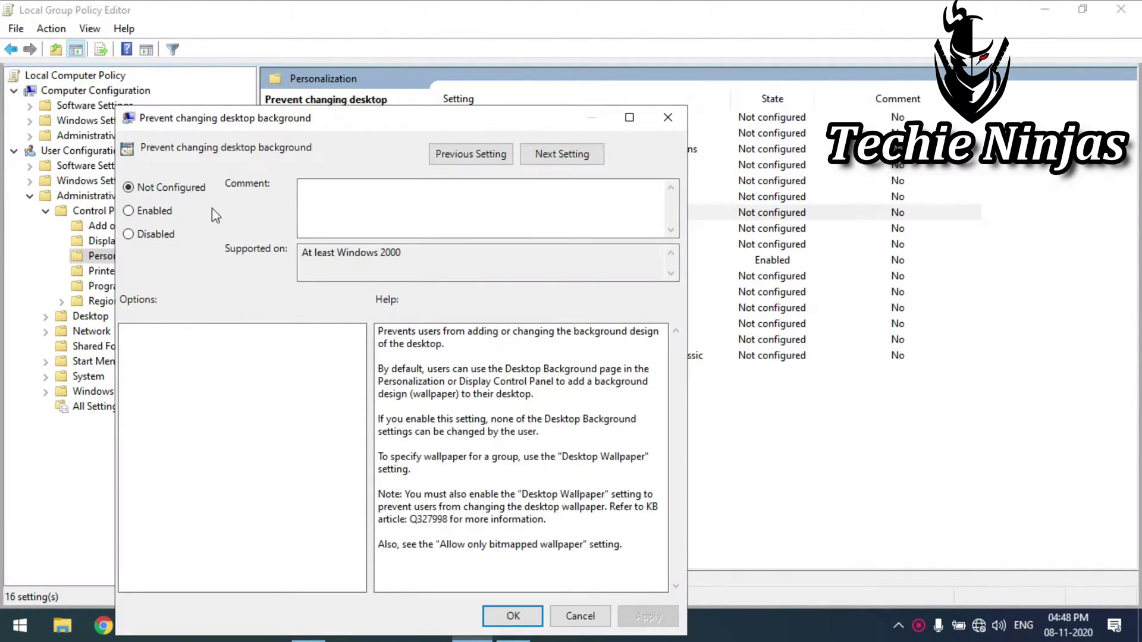
click(162, 210)
click(641, 619)
click(522, 618)
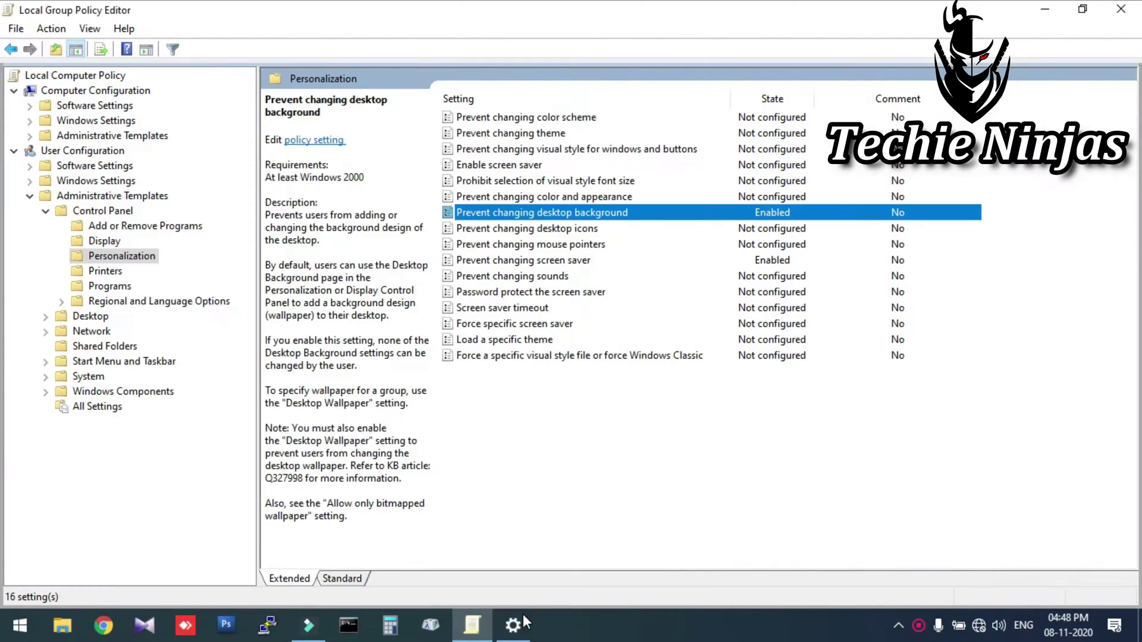
Step: Set the "Prevent changing screen saver" policy to Not Configured and apply the change
double_click(609, 260)
click(150, 188)
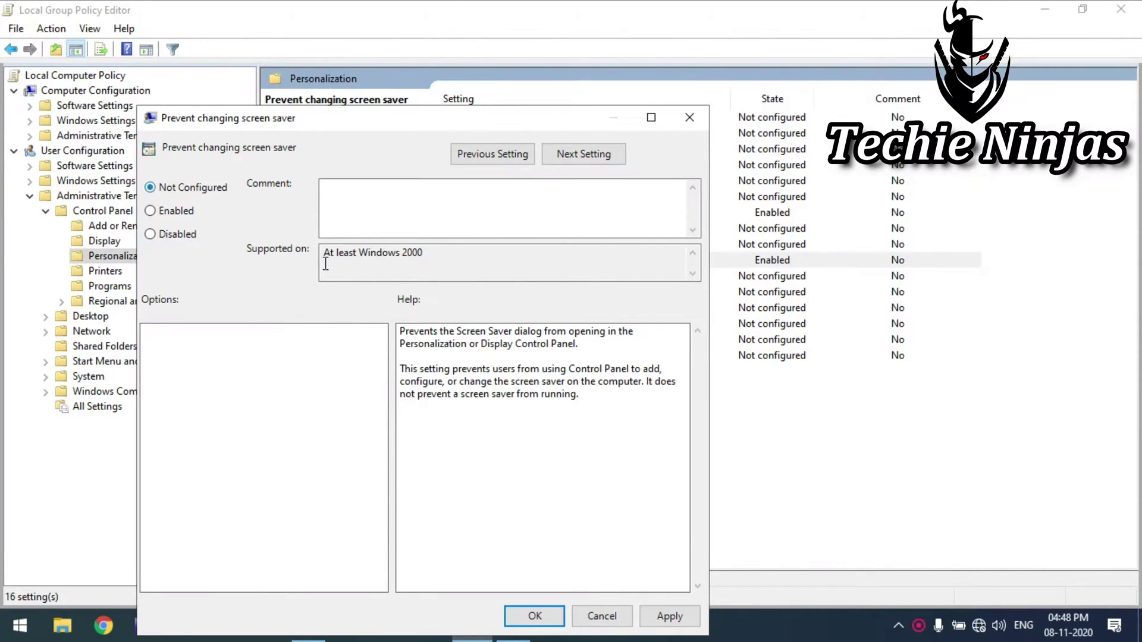
click(669, 617)
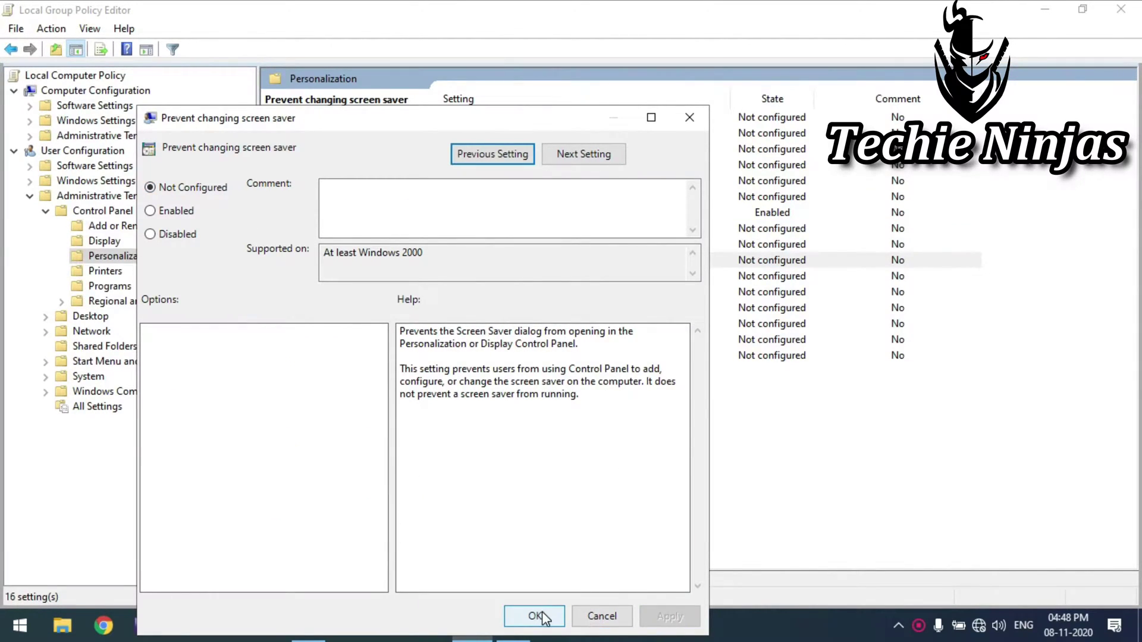
click(541, 613)
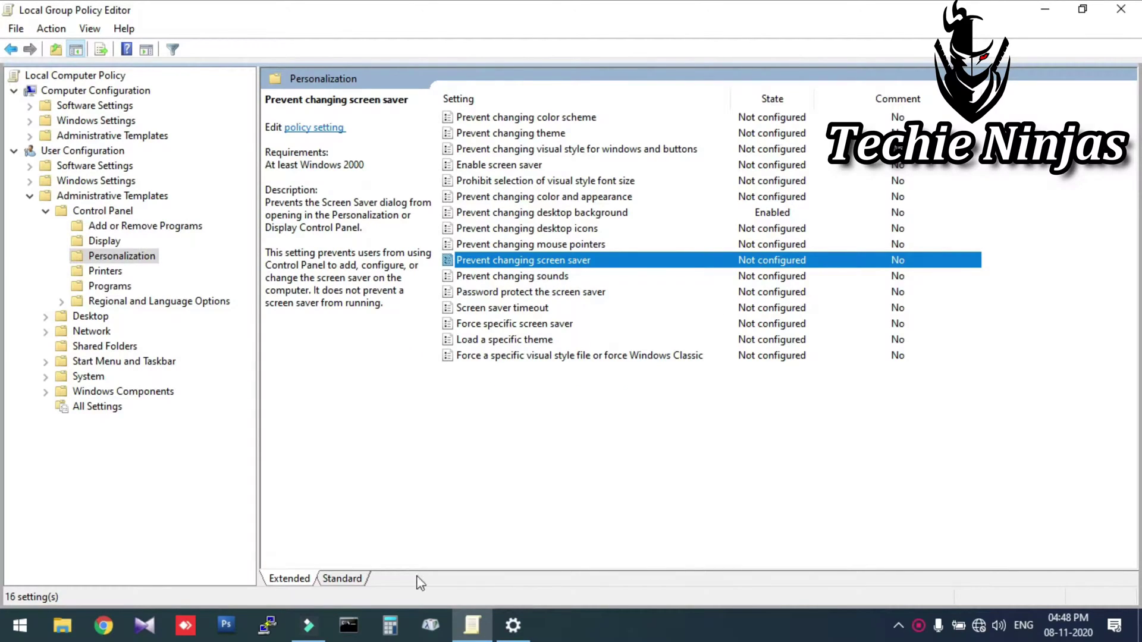
Step: Test the background restriction by trying to choose the night sky picture in the Background personalization settings
click(1047, 7)
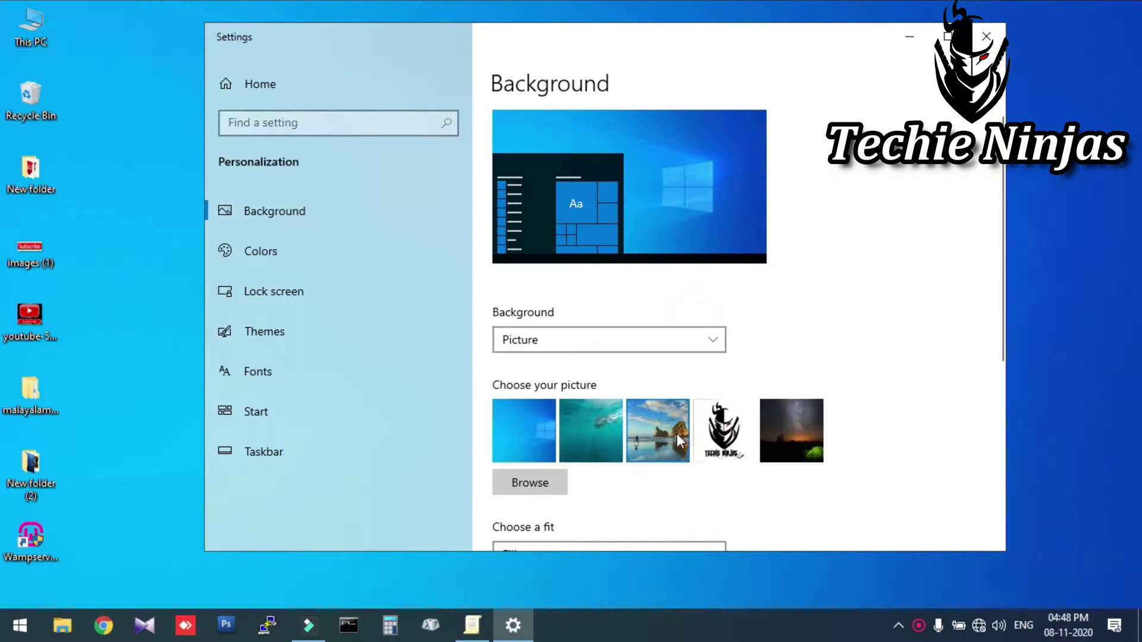
click(766, 440)
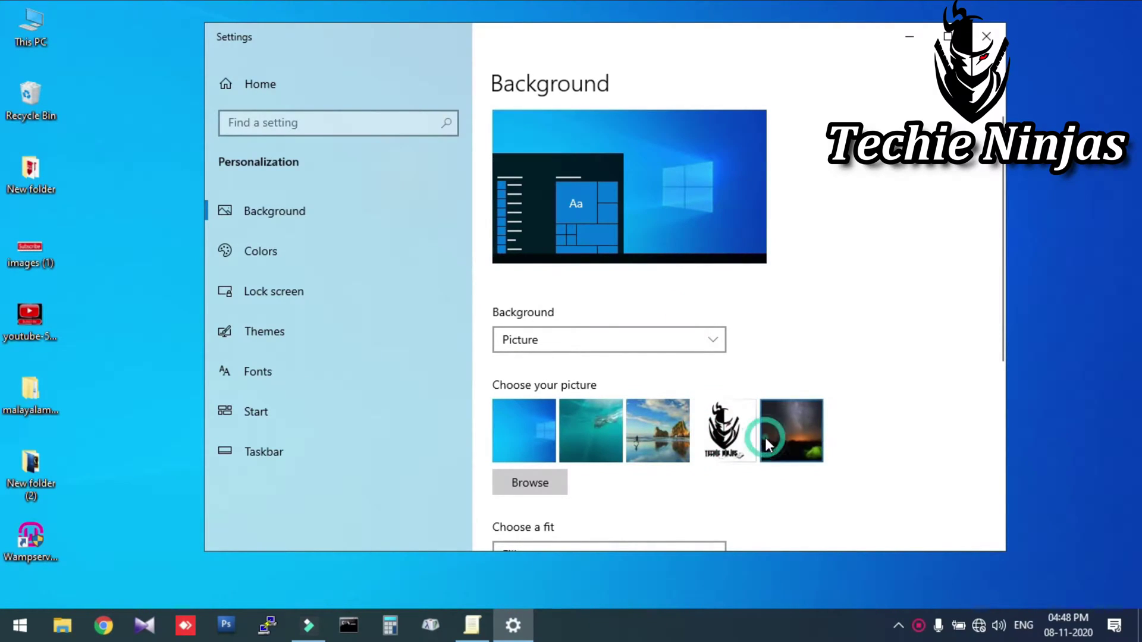
Step: Try to choose the blue Windows picture as the desktop background and close the Settings window
click(526, 432)
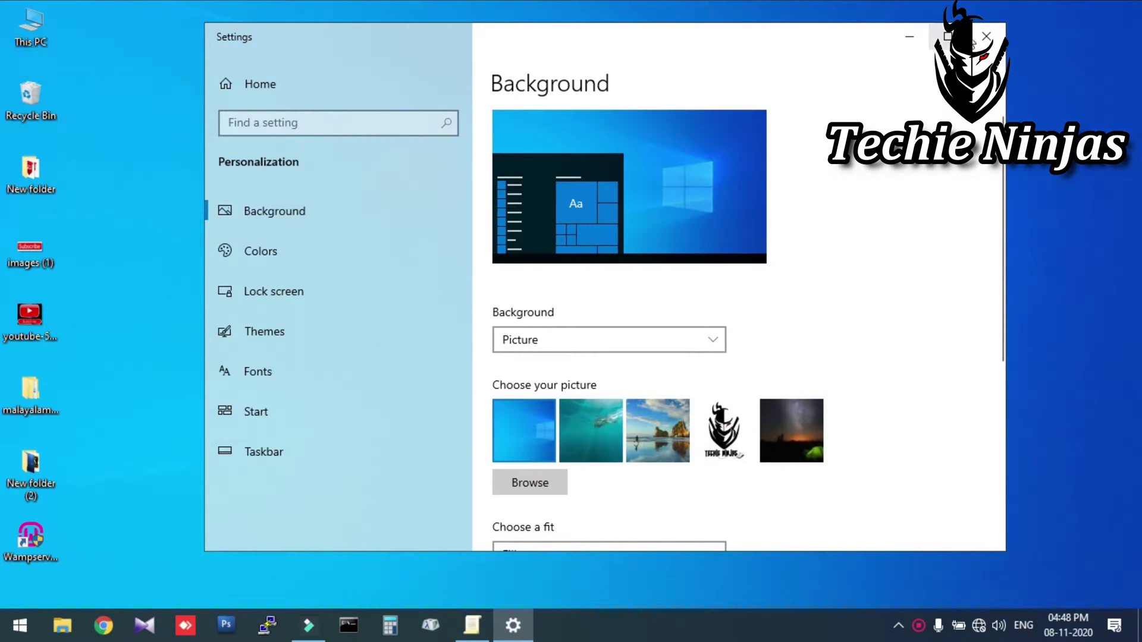
click(986, 36)
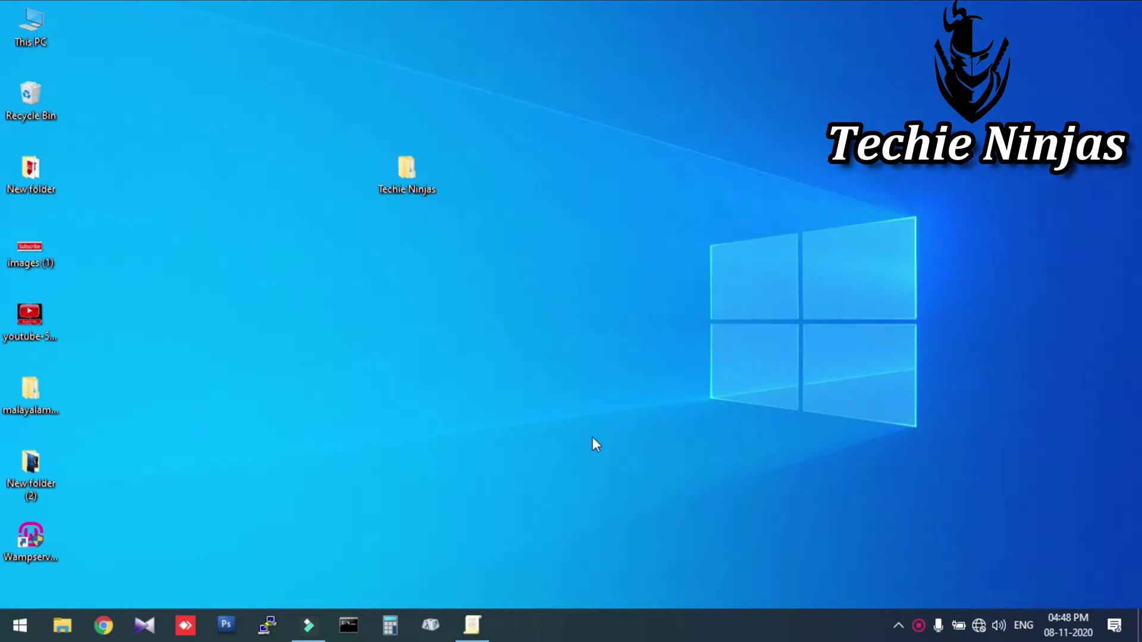
Step: Return to the Local Group Policy Editor, set the "Prevent changing desktop background" policy to Not Configured and apply the change
click(486, 622)
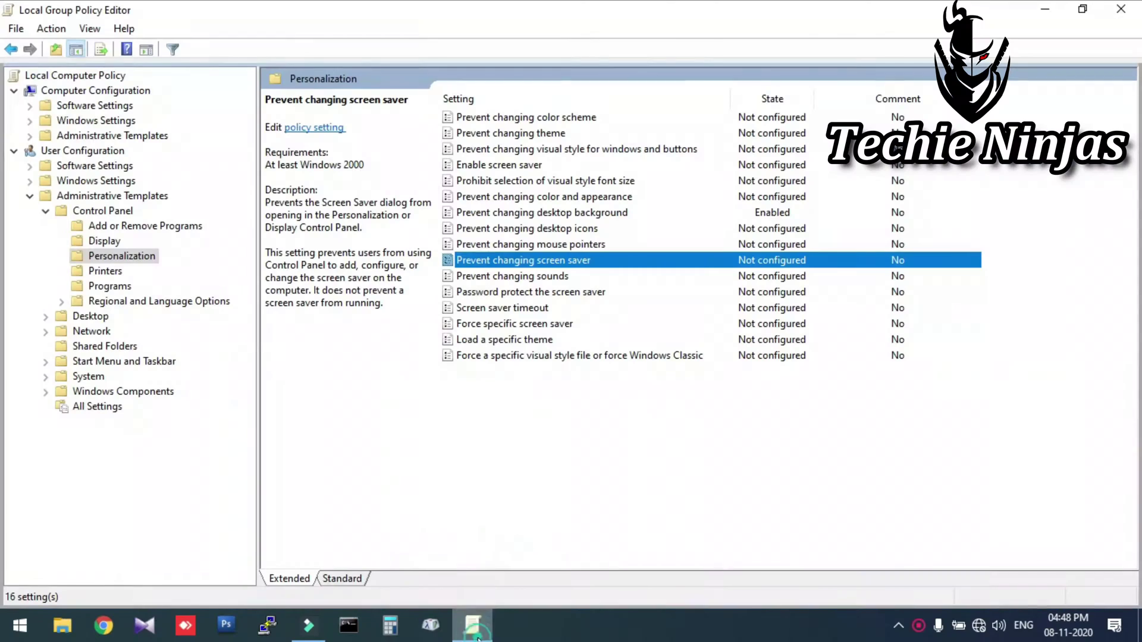
double_click(571, 218)
click(92, 105)
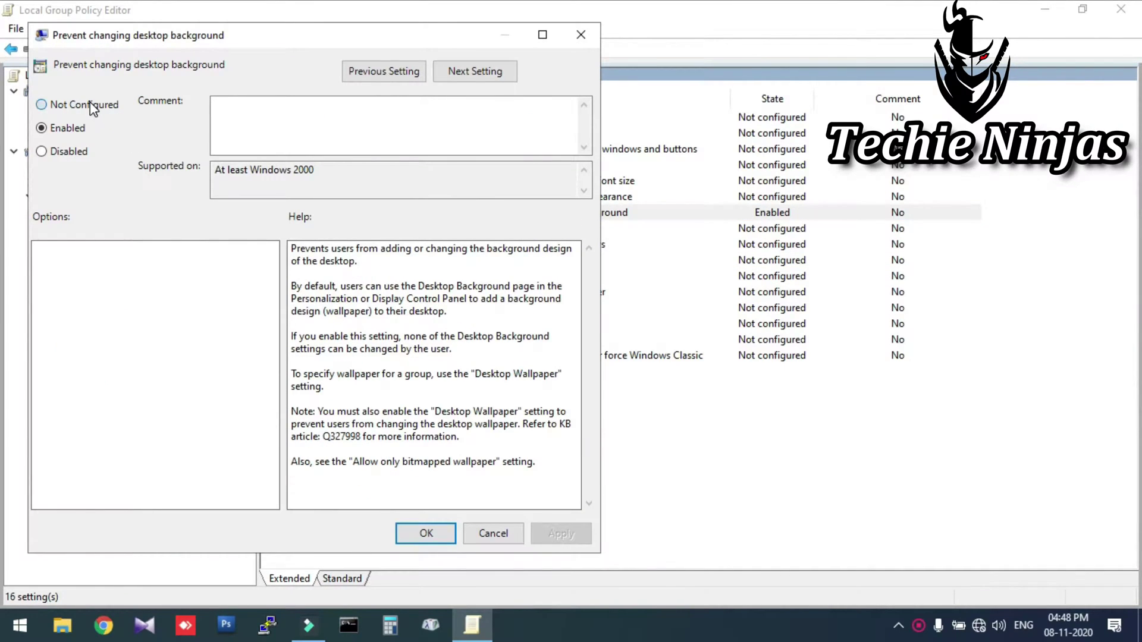
click(573, 538)
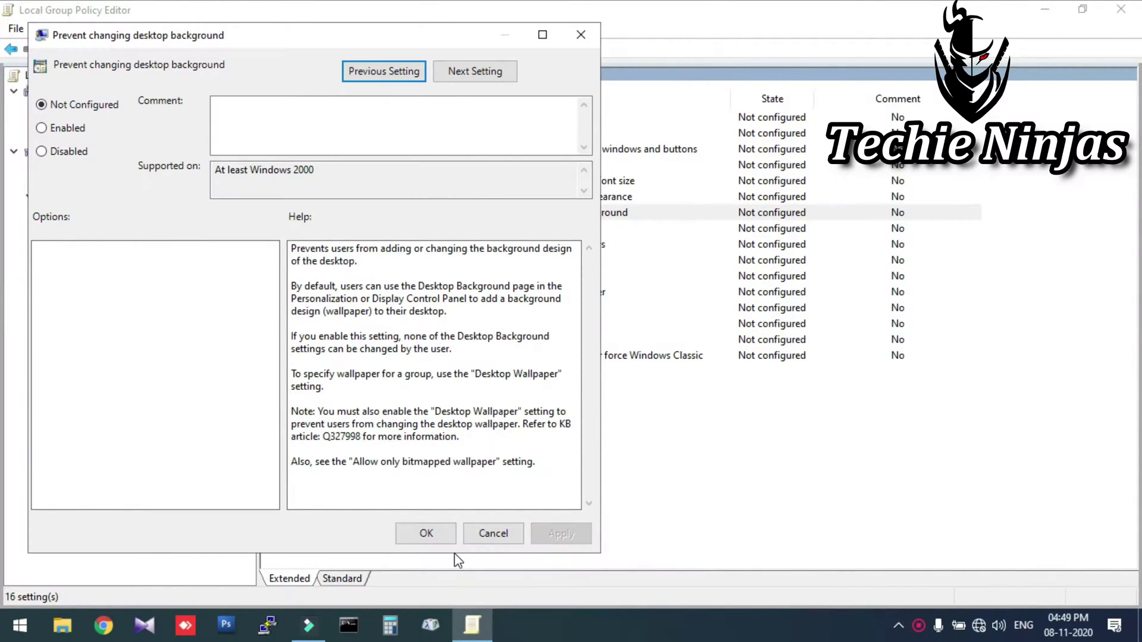
click(429, 531)
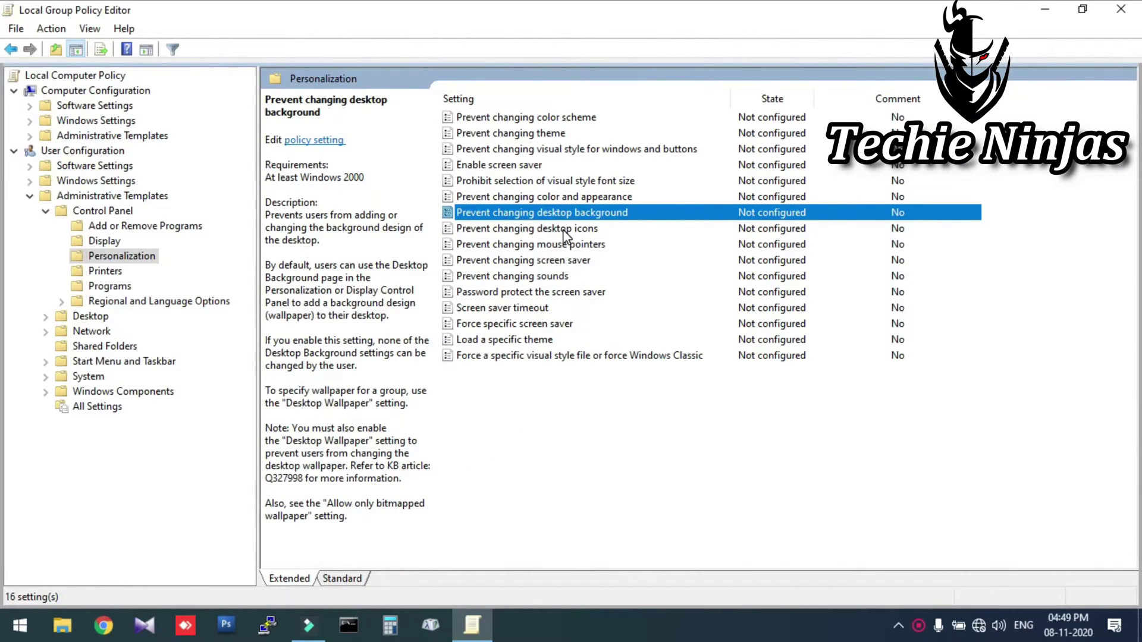
Step: Review the descriptions of the Personalization policies from desktop icons through screen saver timeout, plus "Prevent changing theme"
click(564, 232)
key(Down)
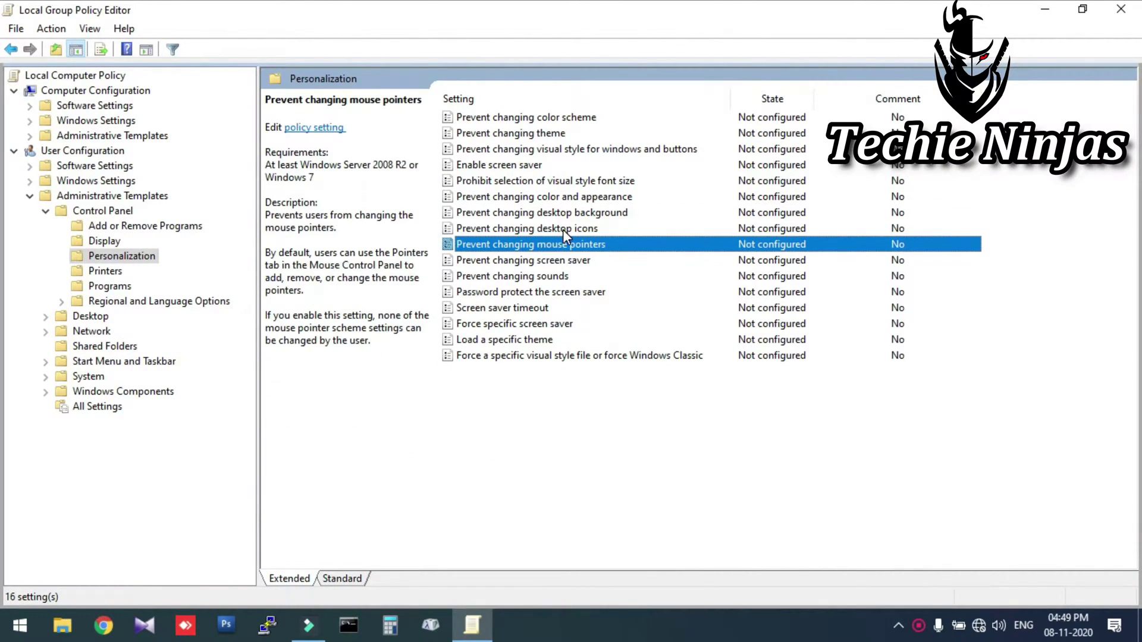
key(Down)
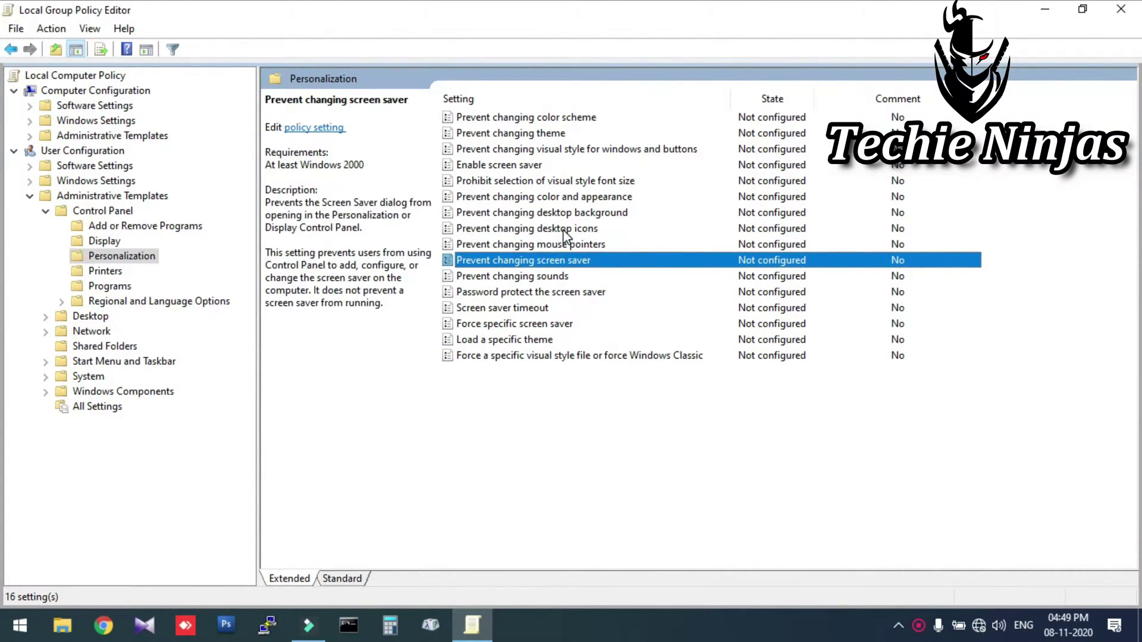
key(Down)
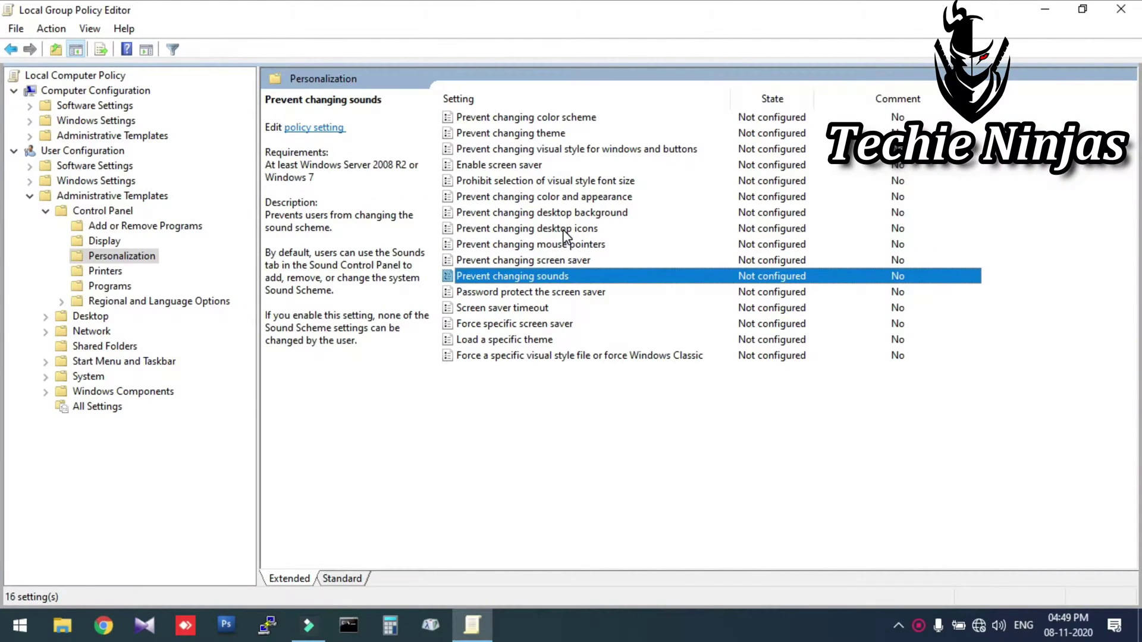
key(Down)
key(Down)
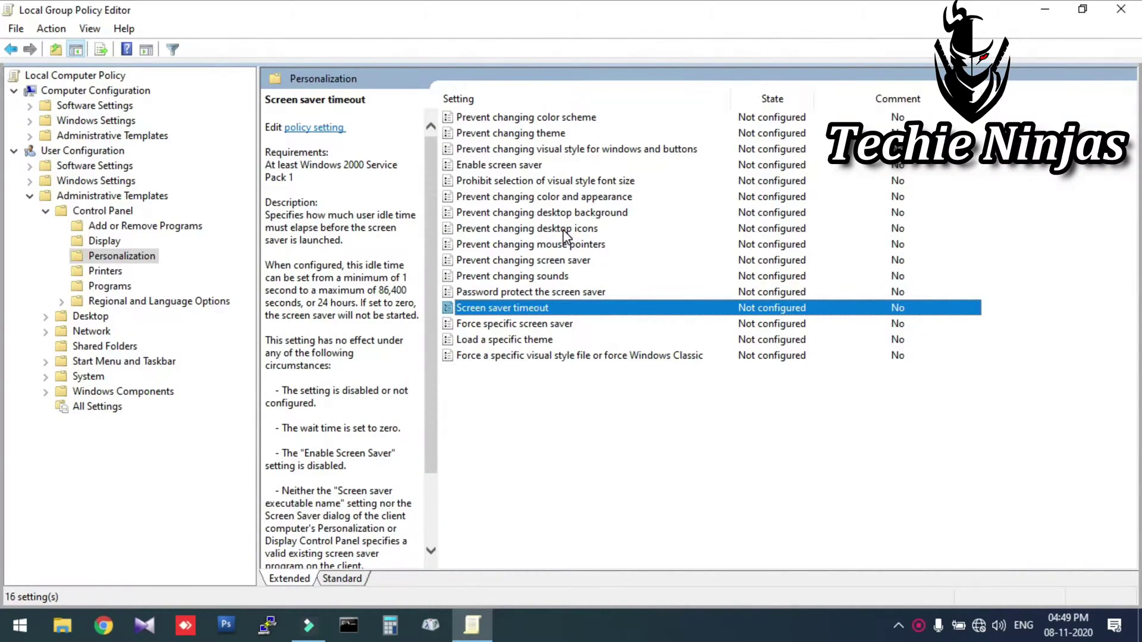
click(561, 135)
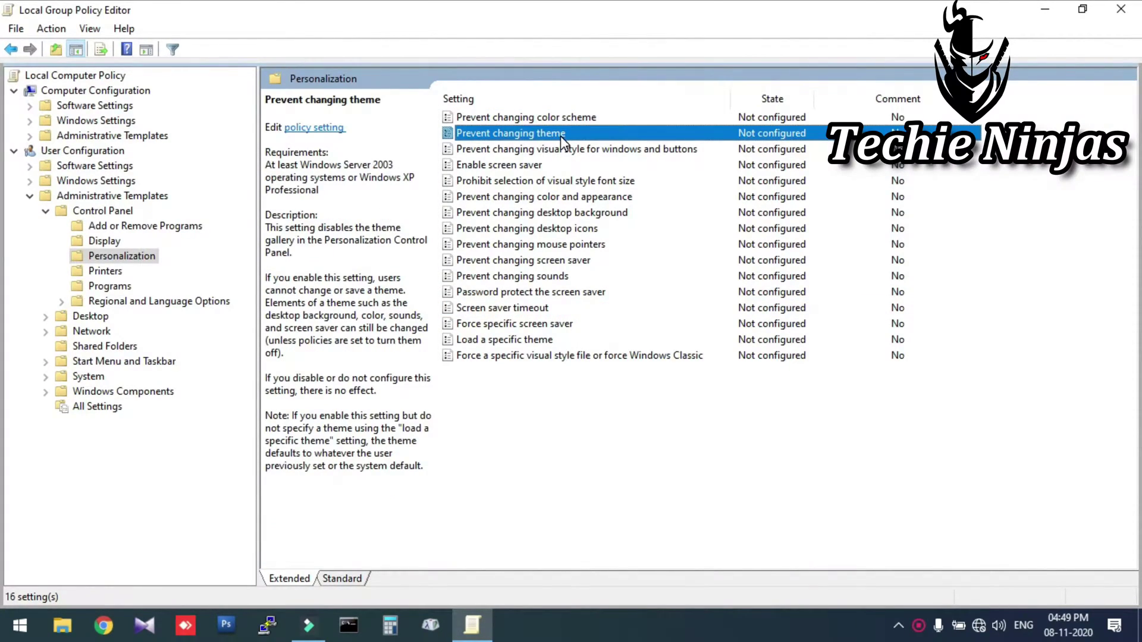
Step: Collapse the user Control Panel policy folder and close the Local Group Policy Editor
click(45, 213)
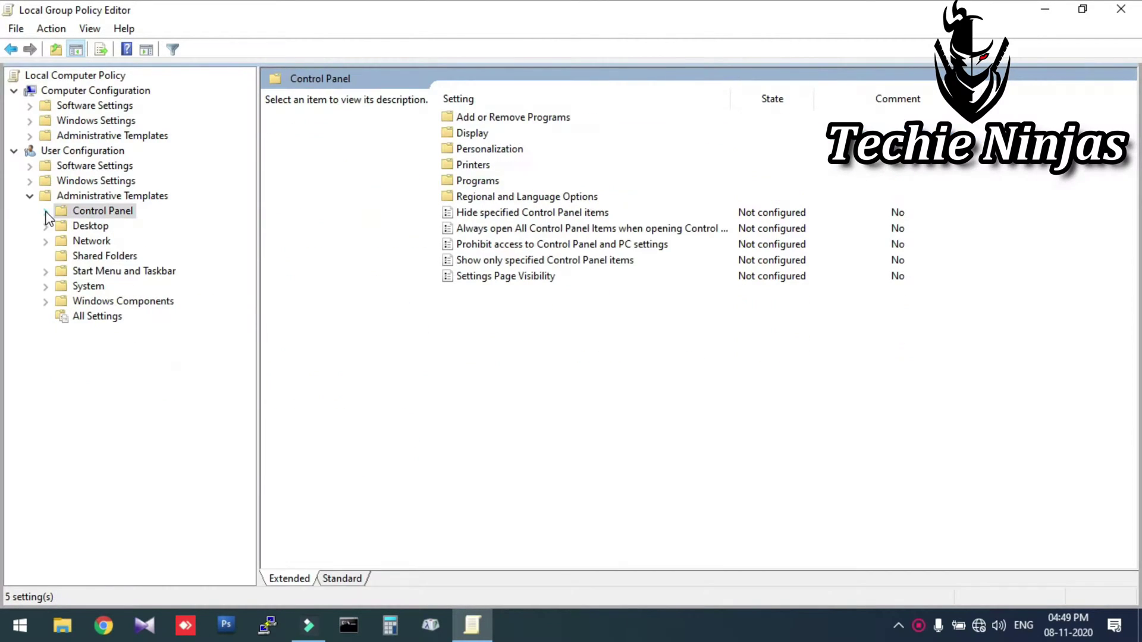
click(1121, 8)
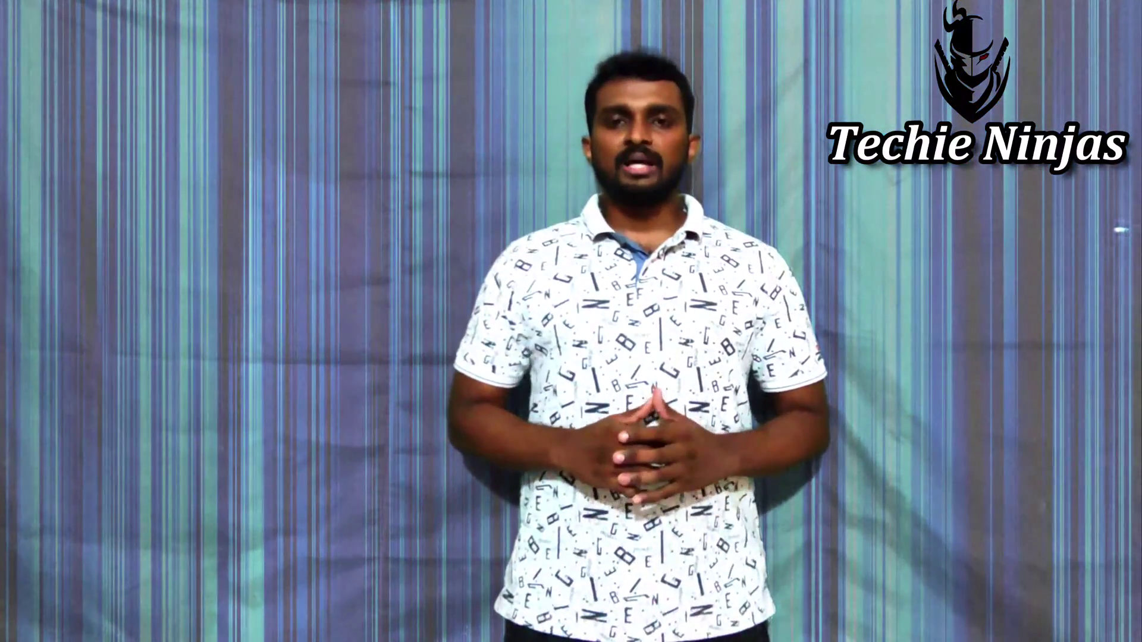